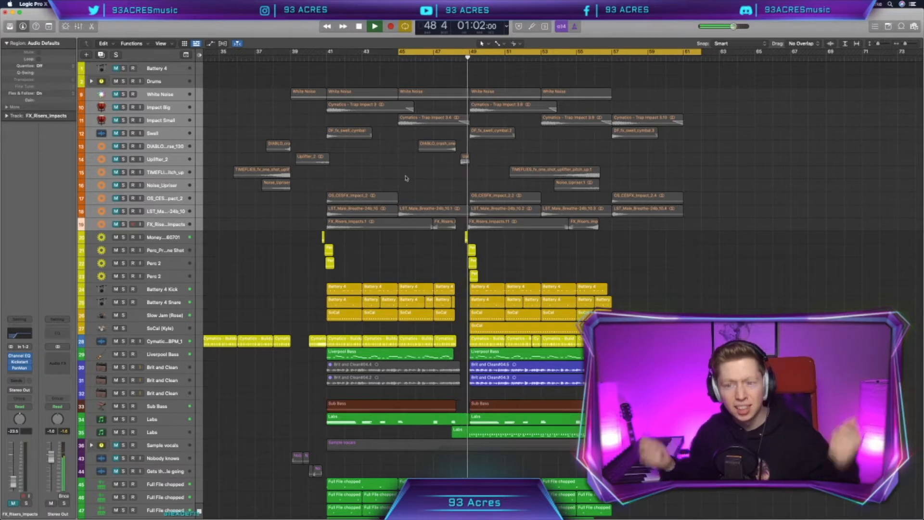
{"action": "key", "text": "space"}
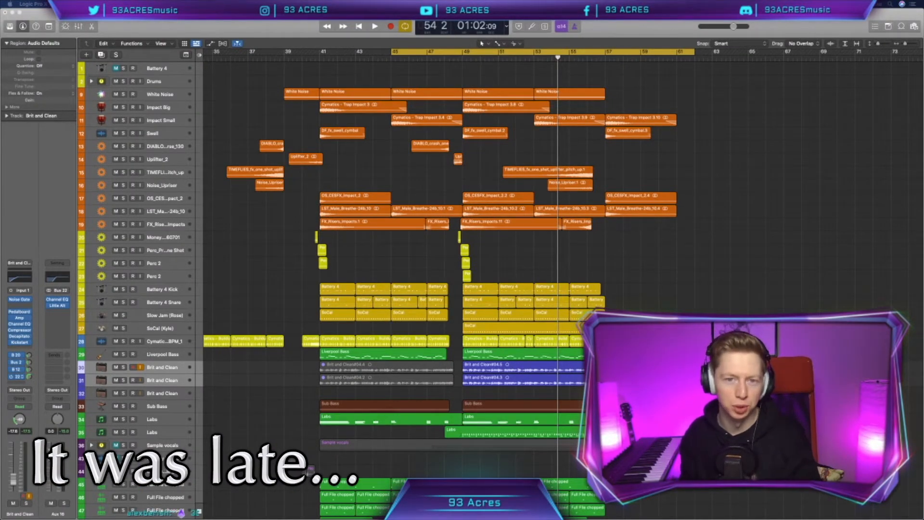
{"action": "scroll", "coordinate": [416, 246], "scroll_direction": "down", "scroll_amount": 10}
{"action": "scroll", "coordinate": [416, 246], "scroll_direction": "up", "scroll_amount": 10}
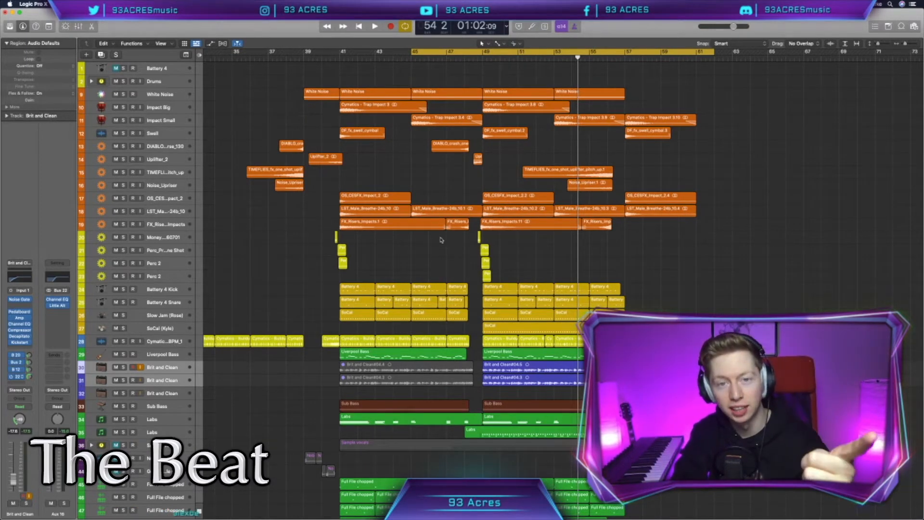
{"action": "left_click_drag", "start_coordinate": [413, 52], "coordinate": [303, 52]}
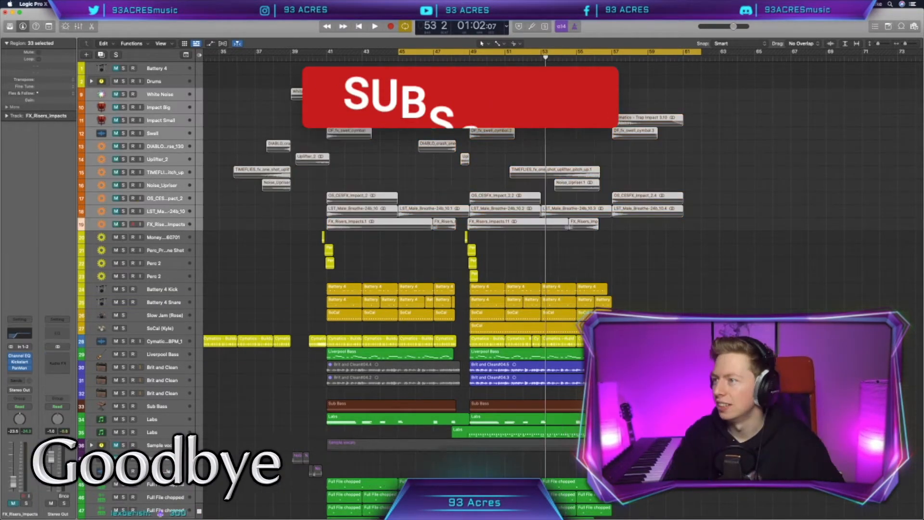
Step: Move all the selected effect regions well past the end of the beat, to about bar 71 onward
{"action": "left_click_drag", "start_coordinate": [325, 91], "coordinate": [818, 116]}
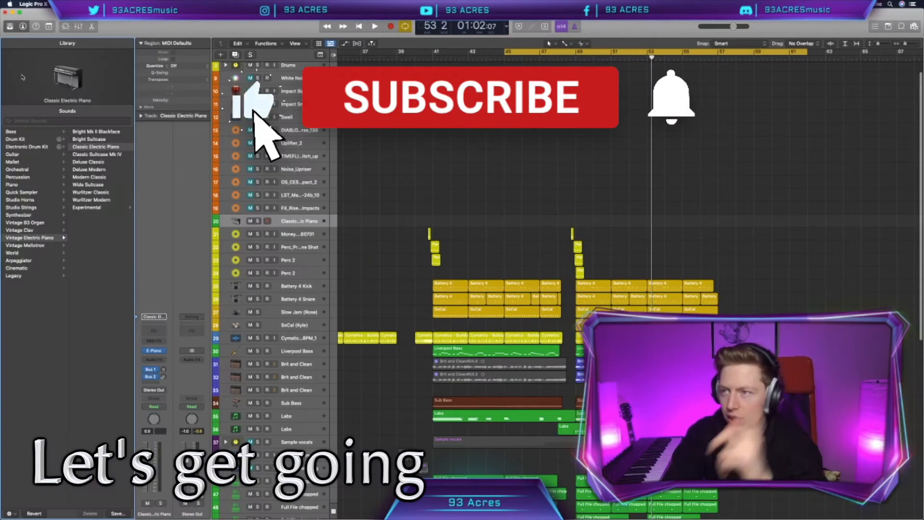
Step: Hide the sound library and replace the new Classic Electric Piano track's instrument with a stereo Retro Synth
{"action": "left_click", "coordinate": [10, 27]}
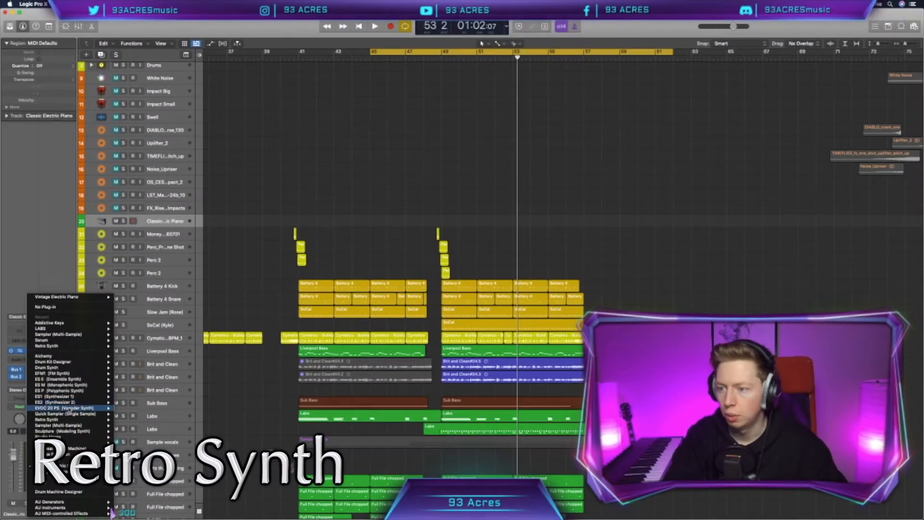
{"action": "mouse_move", "coordinate": [69, 419]}
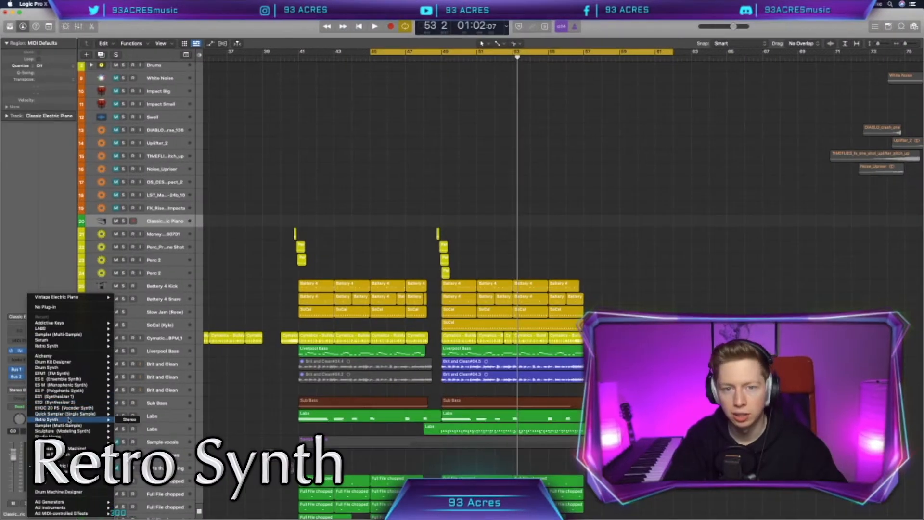
{"action": "left_click", "coordinate": [129, 419]}
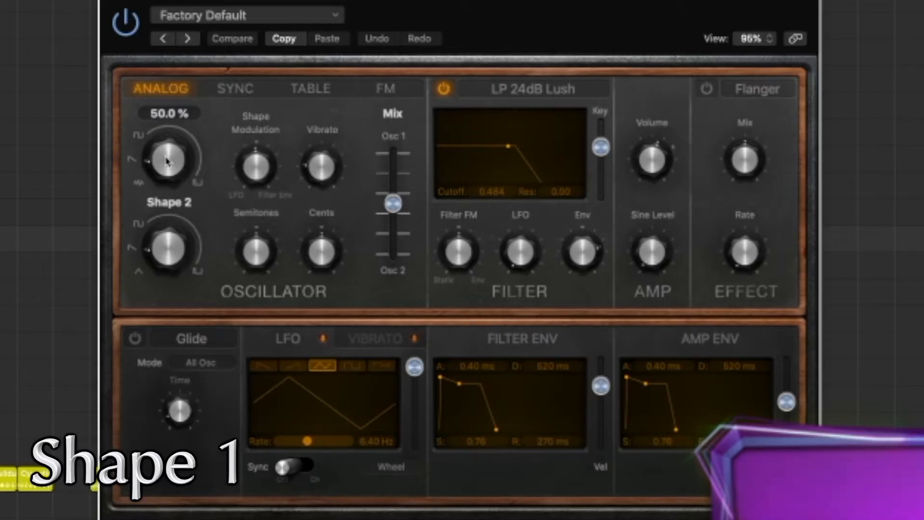
Step: Set Retro Synth to pure white noise: turn Shape 1 to noise, move the mix fully to Osc 1 and switch off the filter
{"action": "left_click_drag", "start_coordinate": [319, 182], "coordinate": [307, 195]}
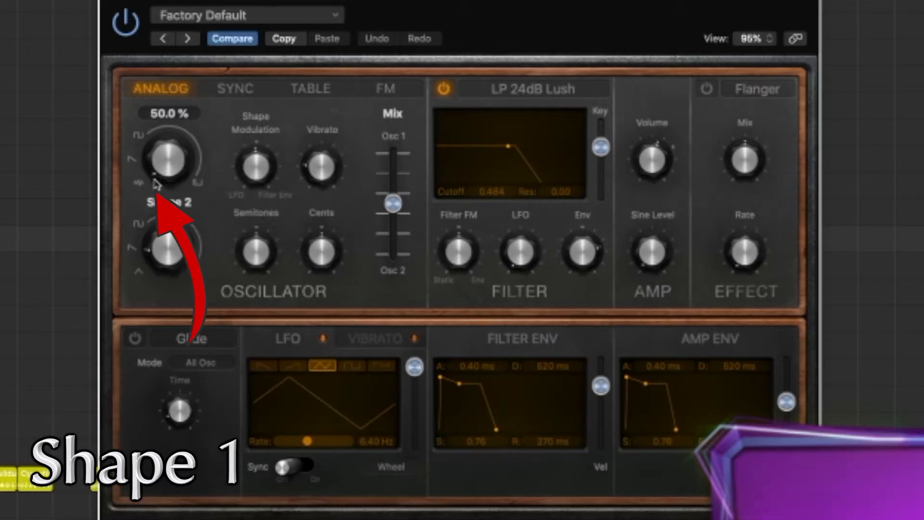
{"action": "left_click_drag", "start_coordinate": [393, 203], "coordinate": [394, 133]}
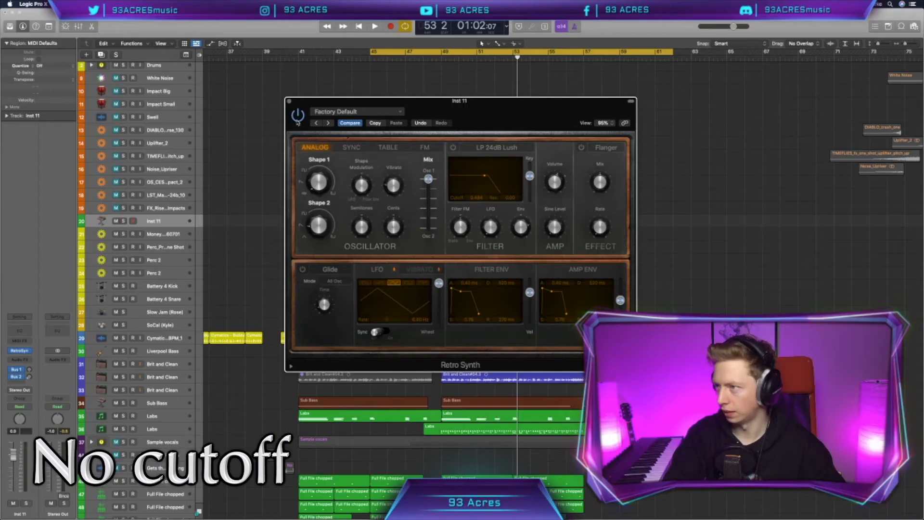
{"action": "left_click", "coordinate": [289, 102]}
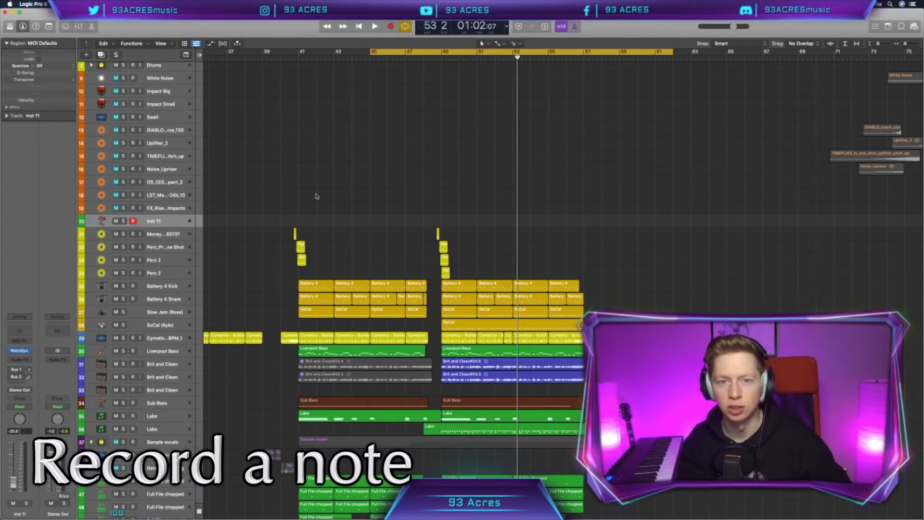
Step: Record one held note on the Inst 11 track from bar 45 and move the two-bar region to bar 47
{"action": "key", "text": "r"}
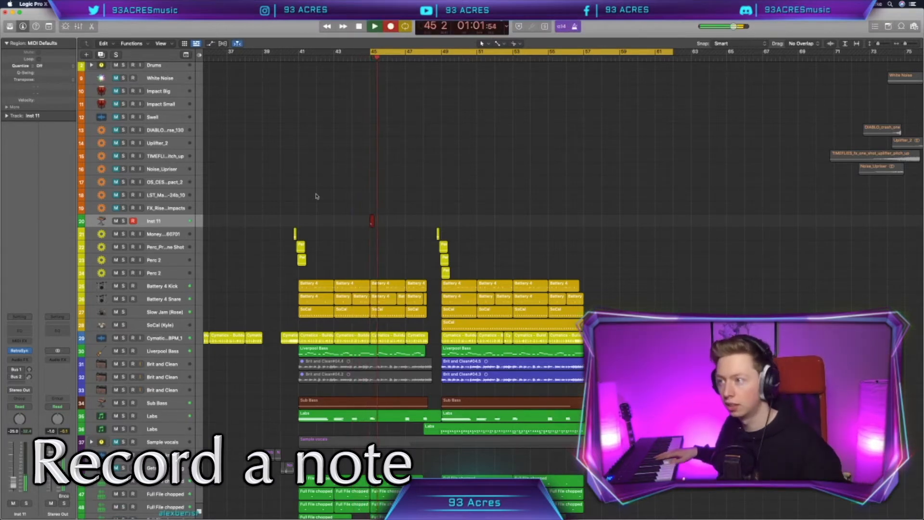
{"action": "key", "text": "space"}
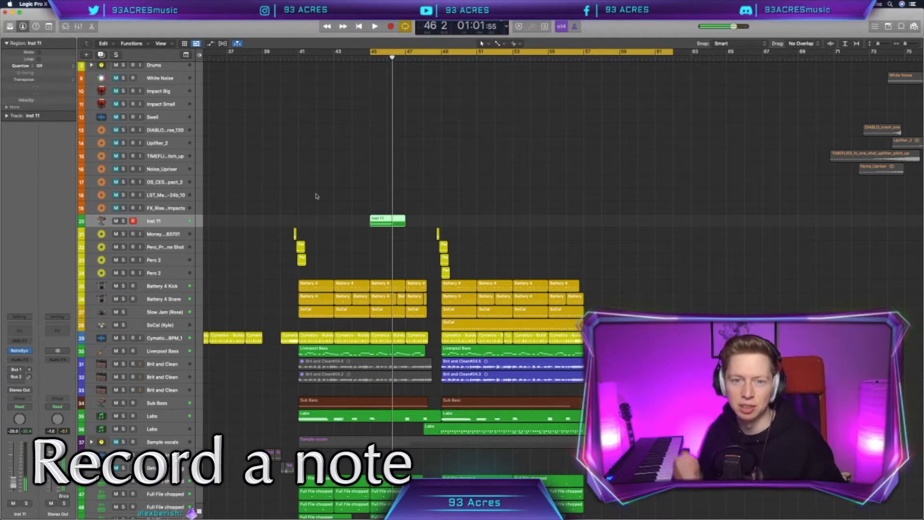
{"action": "left_click_drag", "start_coordinate": [403, 224], "coordinate": [403, 224]}
{"action": "left_click_drag", "start_coordinate": [389, 225], "coordinate": [425, 225]}
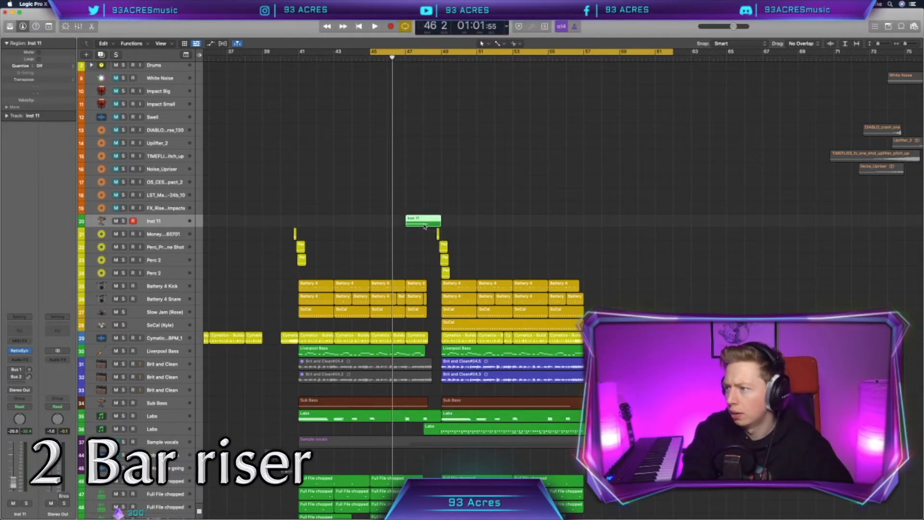
Step: Open the recorded region in the Piano Roll and lengthen its note to the region's end at bar 49
{"action": "double_click", "coordinate": [425, 225]}
{"action": "scroll", "coordinate": [365, 339], "scroll_direction": "left", "scroll_amount": 4}
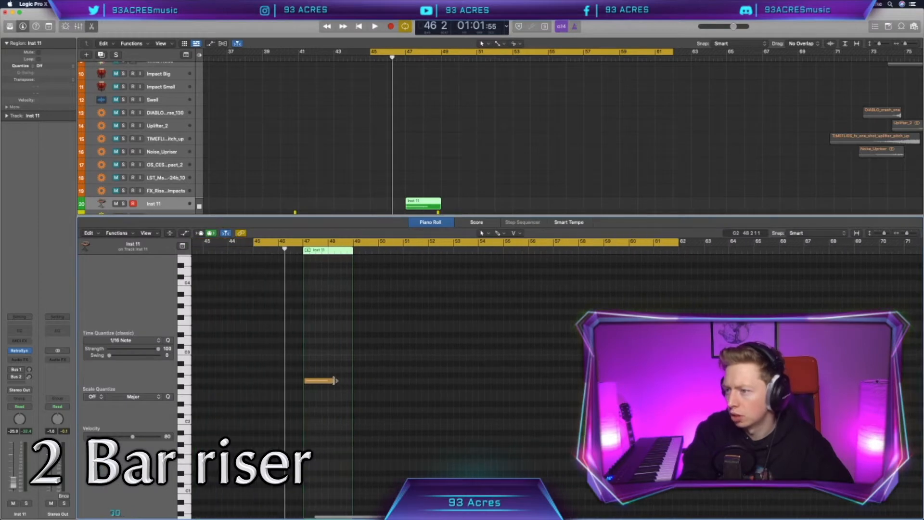
{"action": "left_click_drag", "start_coordinate": [334, 380], "coordinate": [354, 381]}
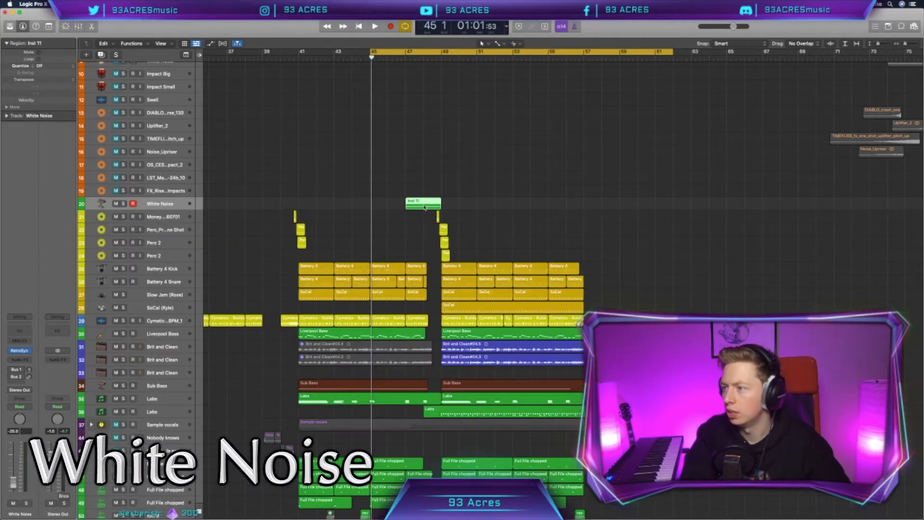
Step: Move the White Noise track's region to start at bar 39 and play it back
{"action": "left_click_drag", "start_coordinate": [423, 205], "coordinate": [280, 209]}
{"action": "scroll", "coordinate": [268, 347], "scroll_direction": "left", "scroll_amount": 5}
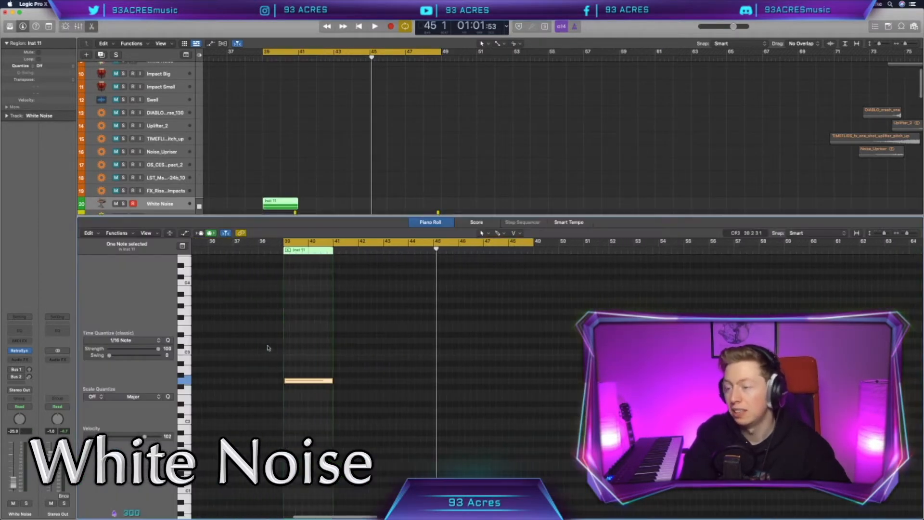
{"action": "key", "text": "space"}
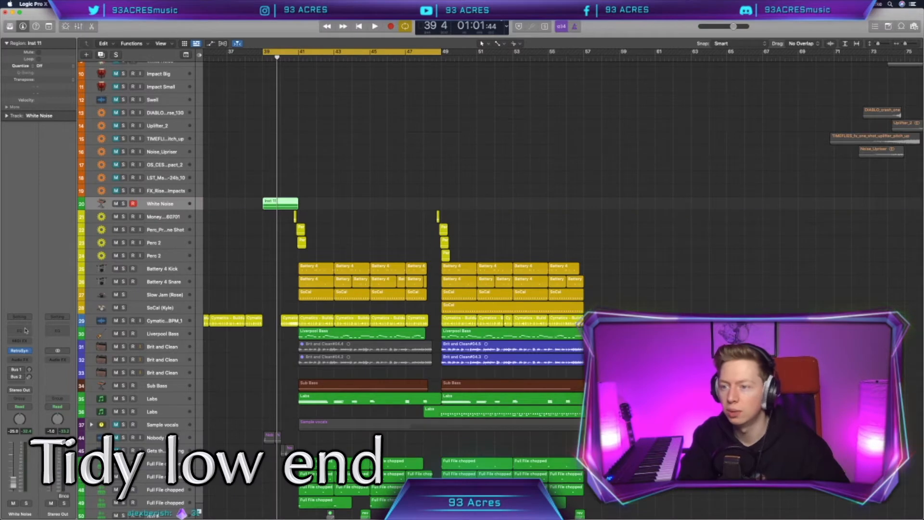
Step: Add a Compressor and a Channel EQ to the White Noise track, and enable the EQ's low-cut band
{"action": "left_click", "coordinate": [20, 324]}
{"action": "left_click", "coordinate": [25, 329]}
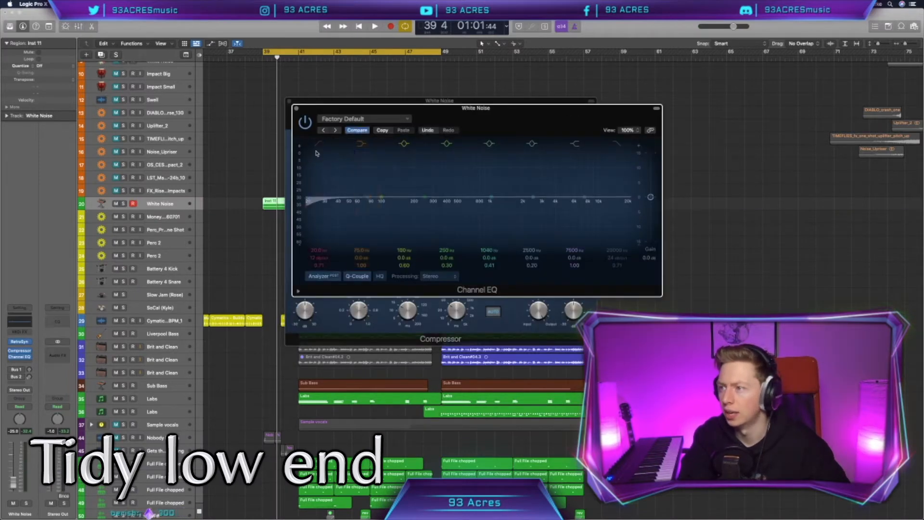
{"action": "left_click", "coordinate": [316, 144]}
{"action": "left_click", "coordinate": [297, 109]}
{"action": "left_click", "coordinate": [288, 101]}
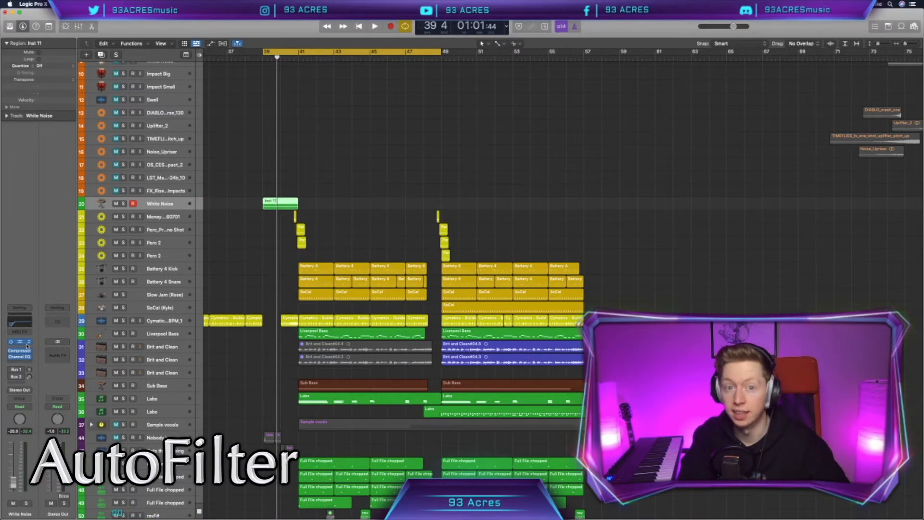
Step: Insert an AutoFilter after the Channel EQ on the White Noise track, keeping its default settings
{"action": "left_click", "coordinate": [15, 360]}
{"action": "mouse_move", "coordinate": [38, 449]}
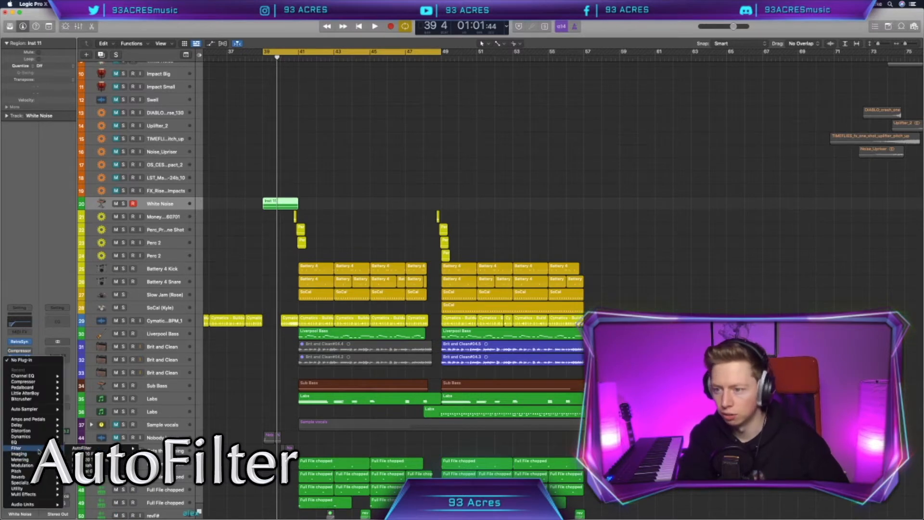
{"action": "left_click", "coordinate": [153, 448]}
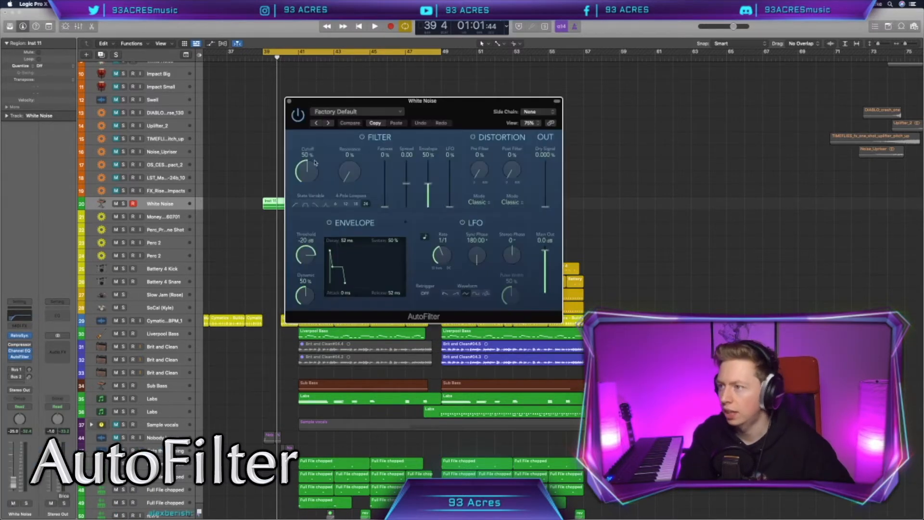
{"action": "left_click", "coordinate": [289, 101]}
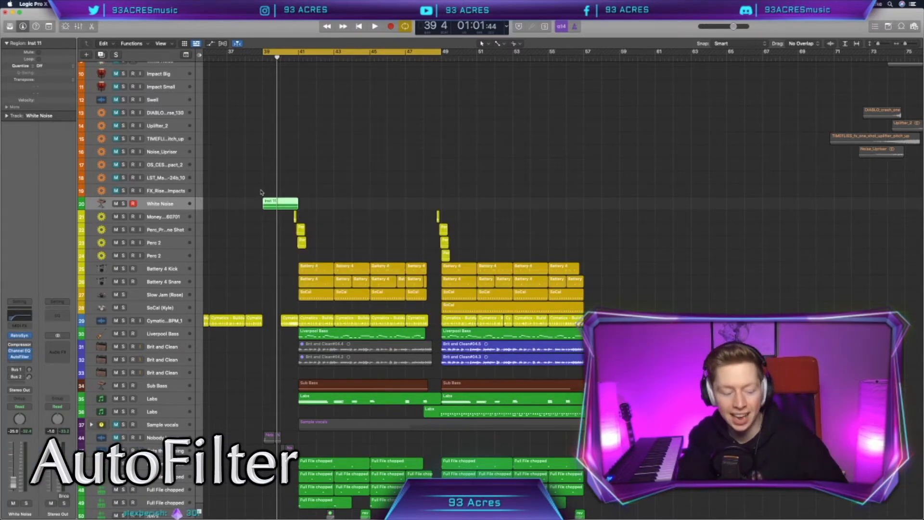
Step: Show track automation and choose the AutoFilter's Cutoff as the White Noise track's automation parameter
{"action": "key", "text": "a"}
{"action": "left_click", "coordinate": [159, 223]}
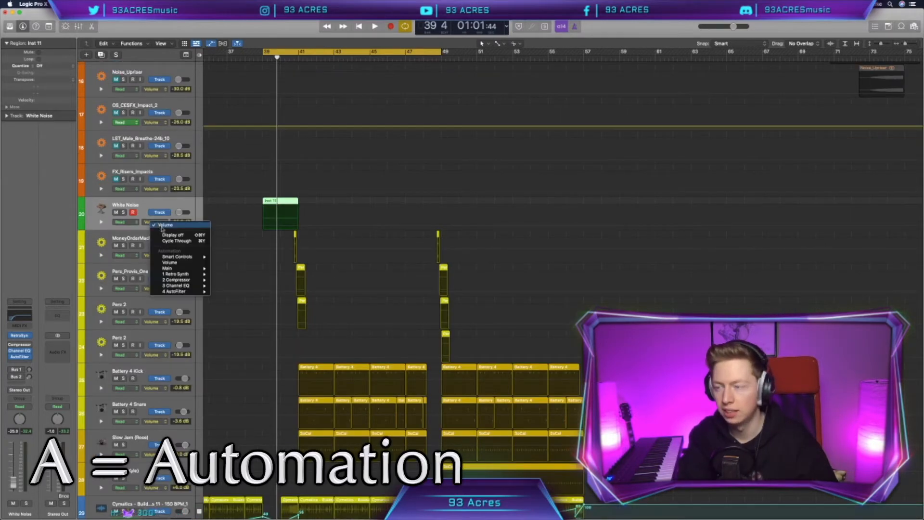
{"action": "mouse_move", "coordinate": [186, 291]}
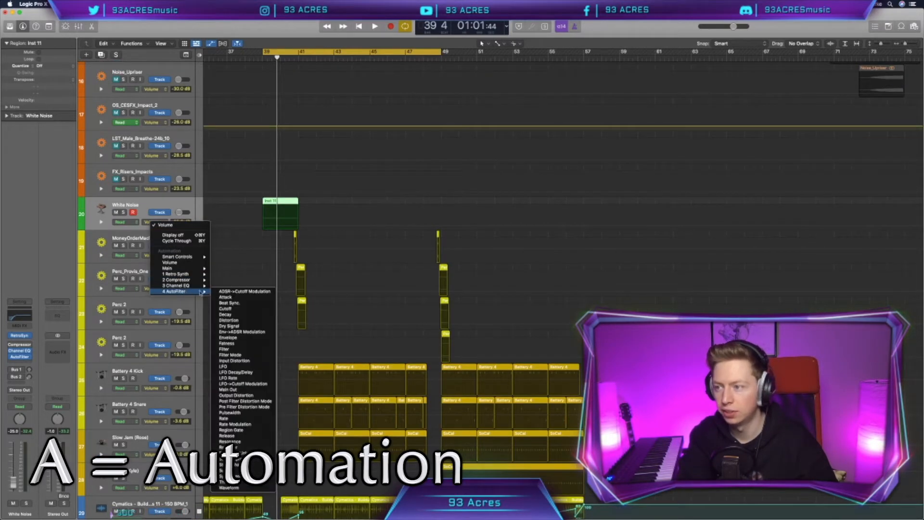
{"action": "left_click", "coordinate": [235, 309]}
Step: Draw a curved cutoff automation rise on the White Noise track, from low at bar 39 to a peak at bar 41
{"action": "left_click", "coordinate": [264, 219]}
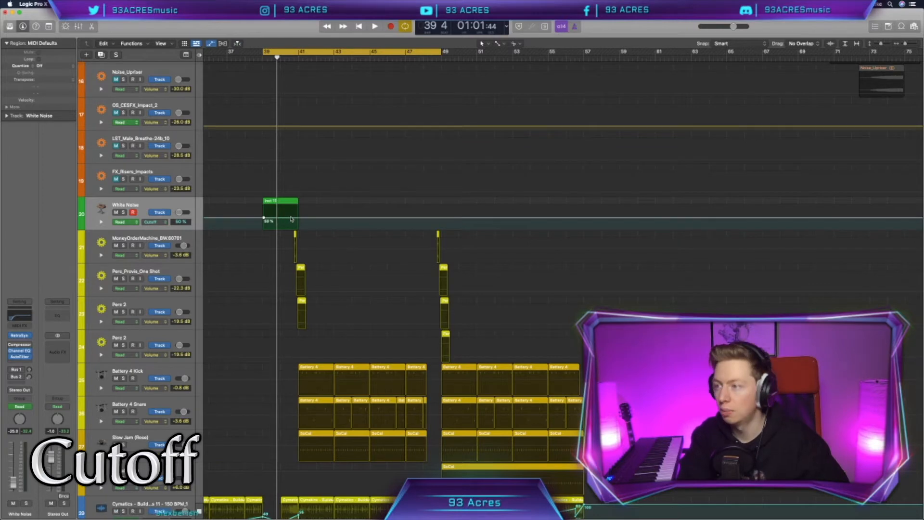
{"action": "left_click", "coordinate": [298, 218]}
{"action": "left_click_drag", "start_coordinate": [248, 218], "coordinate": [249, 233]}
{"action": "left_click_drag", "start_coordinate": [298, 218], "coordinate": [294, 222]}
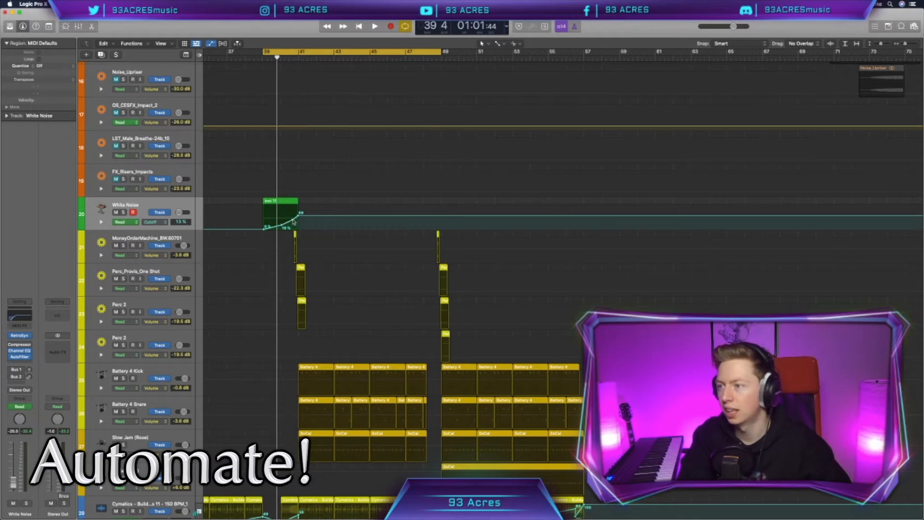
Step: Solo the White Noise track, listen to the riser and adjust the cutoff automation points just before bar 41
{"action": "key", "text": "s"}
{"action": "key", "text": "space"}
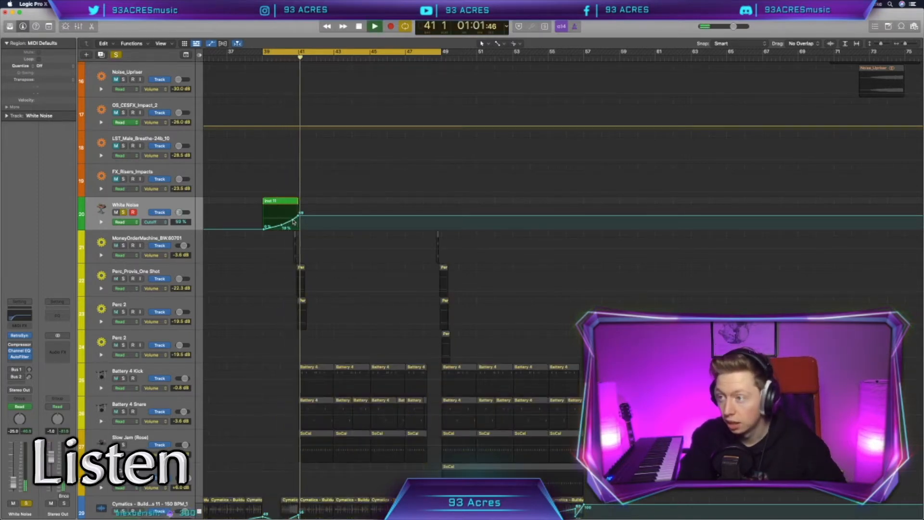
{"action": "key", "text": "space"}
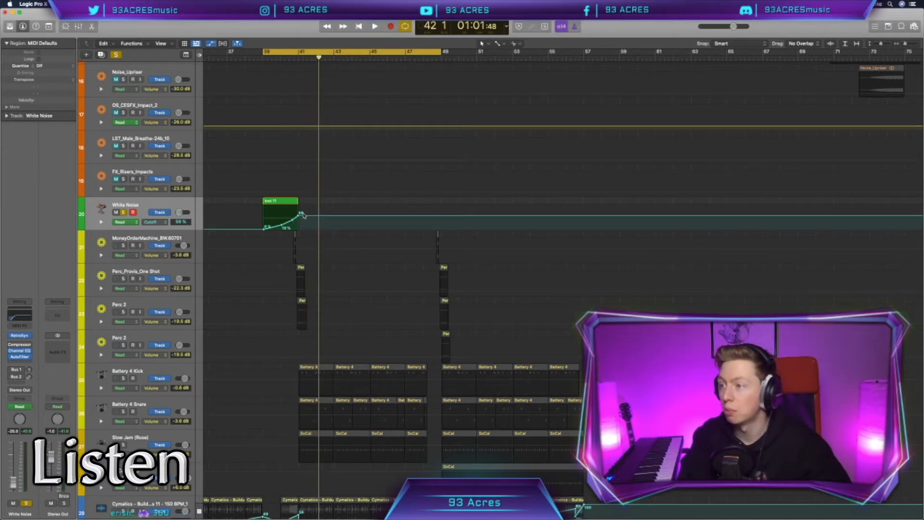
{"action": "left_click_drag", "start_coordinate": [299, 215], "coordinate": [296, 220]}
{"action": "key", "text": "space"}
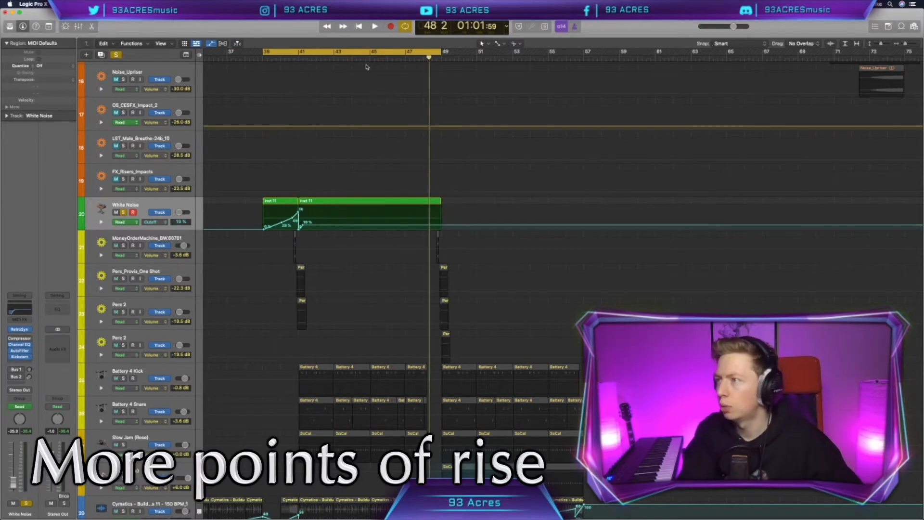
Step: Draw two more cutoff rises on the long White Noise region, from bar 41 to 45 and from bar 45 to 49
{"action": "left_click", "coordinate": [369, 58]}
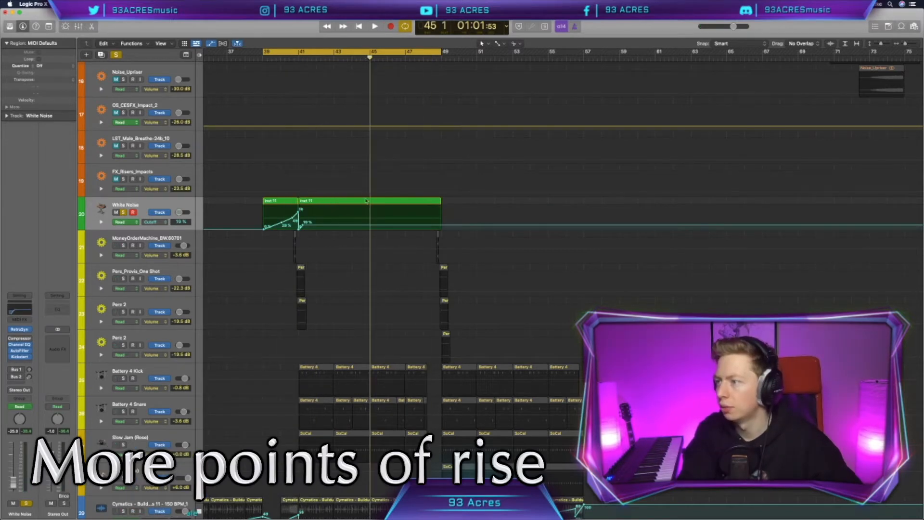
{"action": "left_click", "coordinate": [371, 218]}
{"action": "left_click_drag", "start_coordinate": [337, 222], "coordinate": [311, 227]}
{"action": "left_click", "coordinate": [355, 221]}
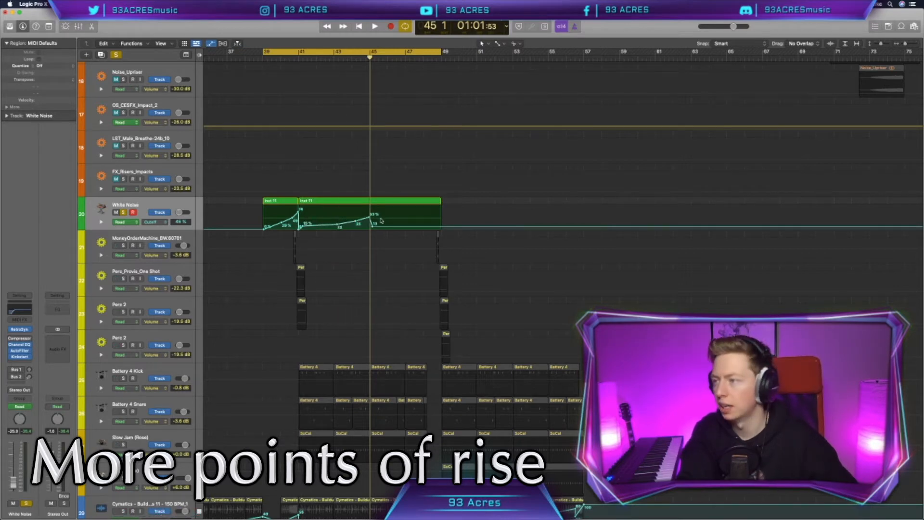
{"action": "left_click_drag", "start_coordinate": [370, 218], "coordinate": [369, 225]}
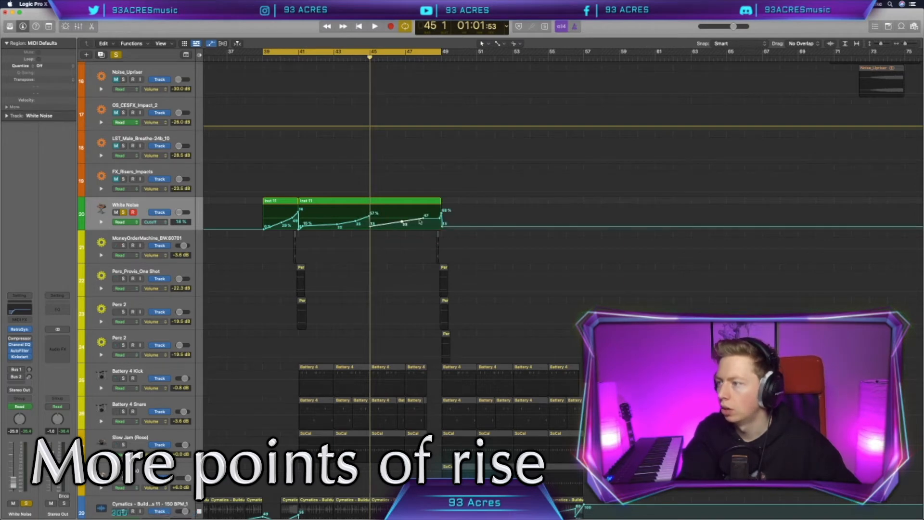
Step: Hide the automation lanes and copy the long White Noise region from bar 41 to start at bar 49
{"action": "key", "text": "a"}
{"action": "left_click", "coordinate": [377, 204]}
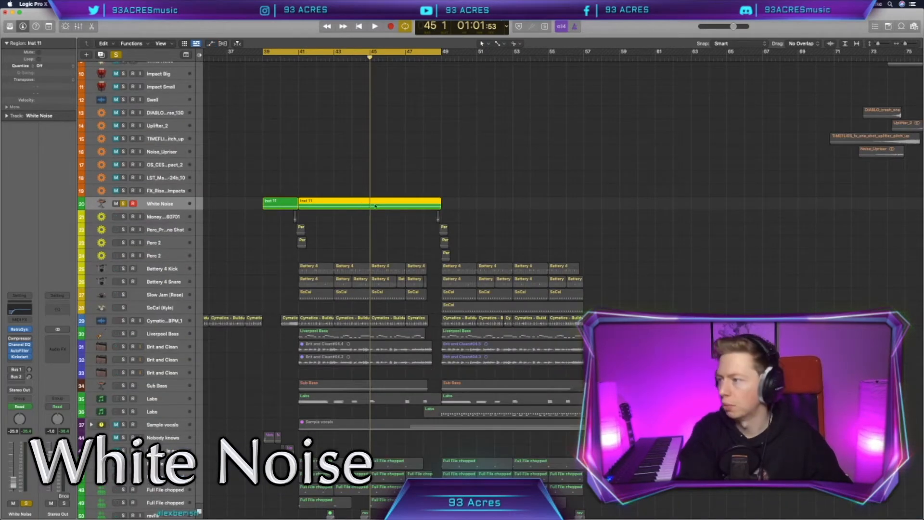
{"action": "left_click_drag", "start_coordinate": [375, 206], "coordinate": [518, 206]}
{"action": "left_click", "coordinate": [512, 166]}
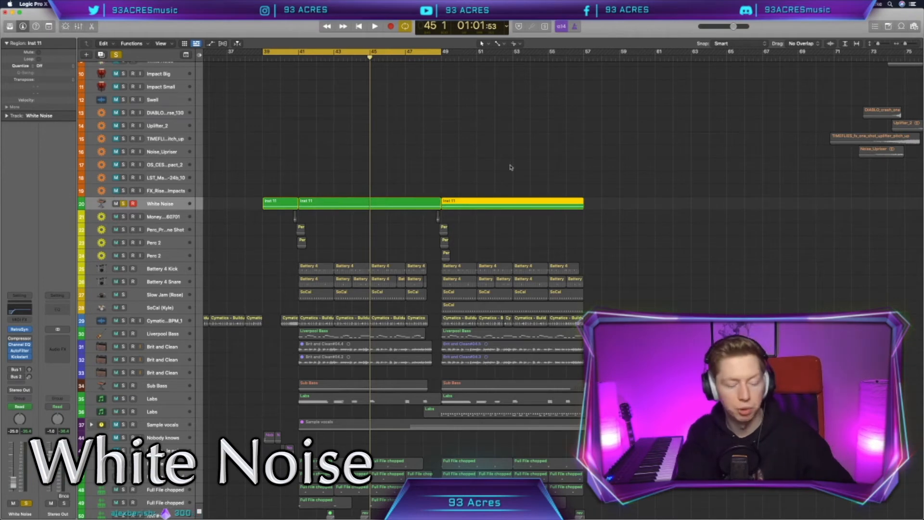
{"action": "key", "text": "a"}
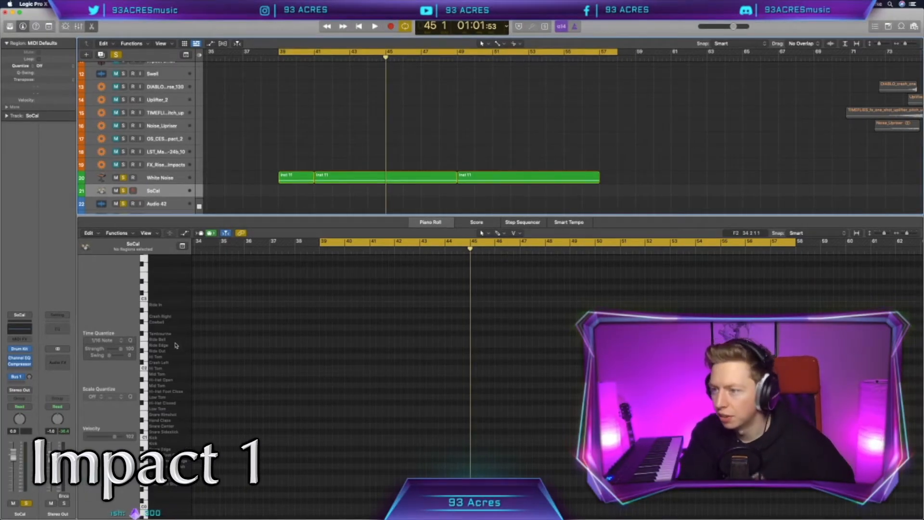
Step: Audition the Crash Left sound on the SoCal track, clear all solos and listen to the crash with the full beat
{"action": "left_click", "coordinate": [166, 365]}
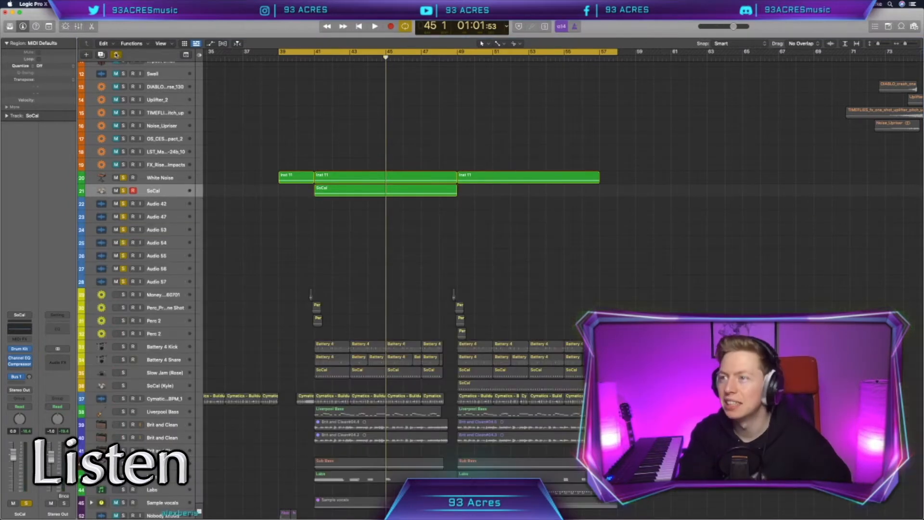
{"action": "left_click", "coordinate": [116, 55]}
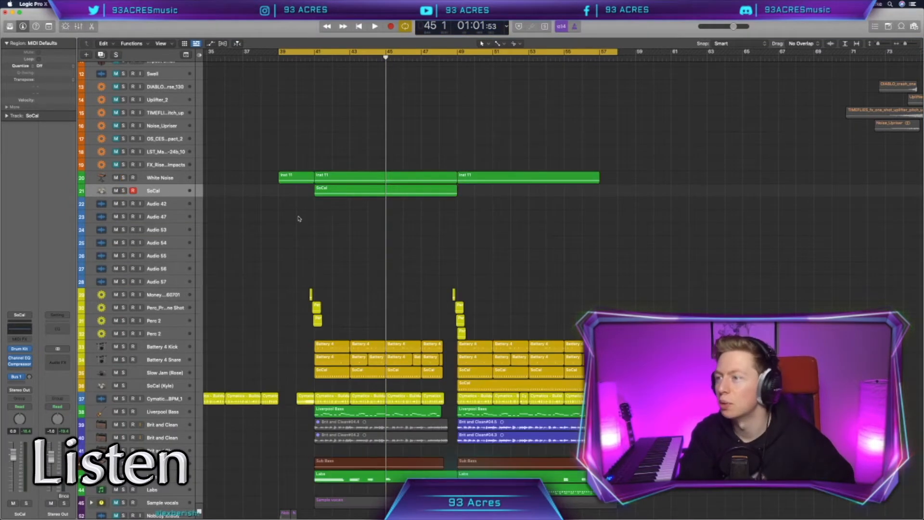
{"action": "key", "text": "space"}
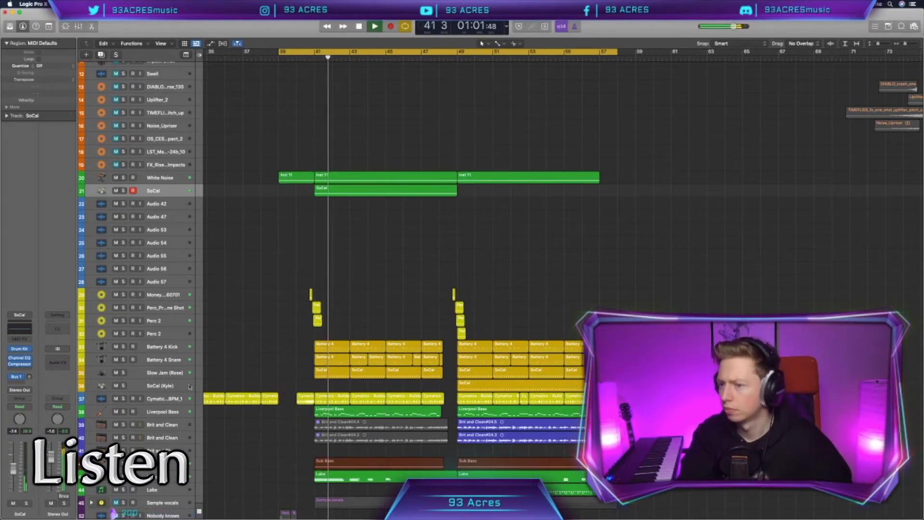
{"action": "key", "text": "space"}
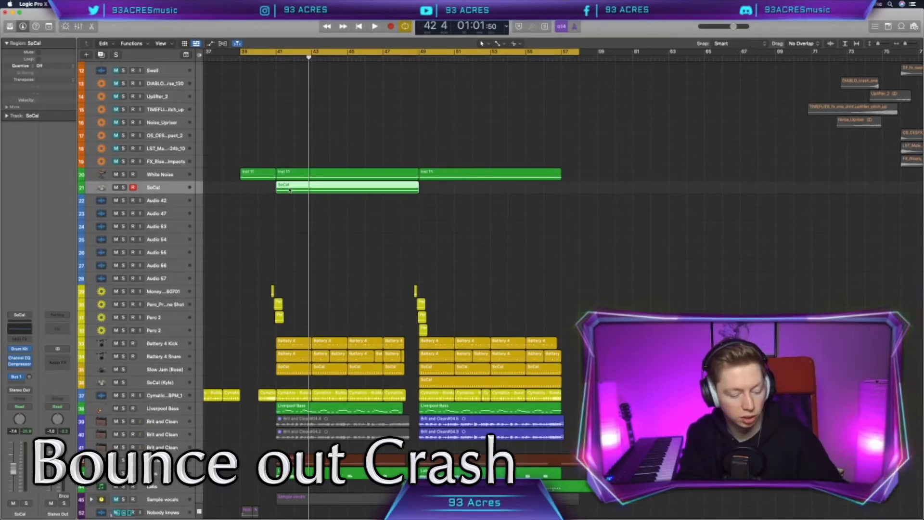
Step: Bounce the SoCal crash region in place as CrashRev and unmute the original region
{"action": "key", "text": "ctrl+b"}
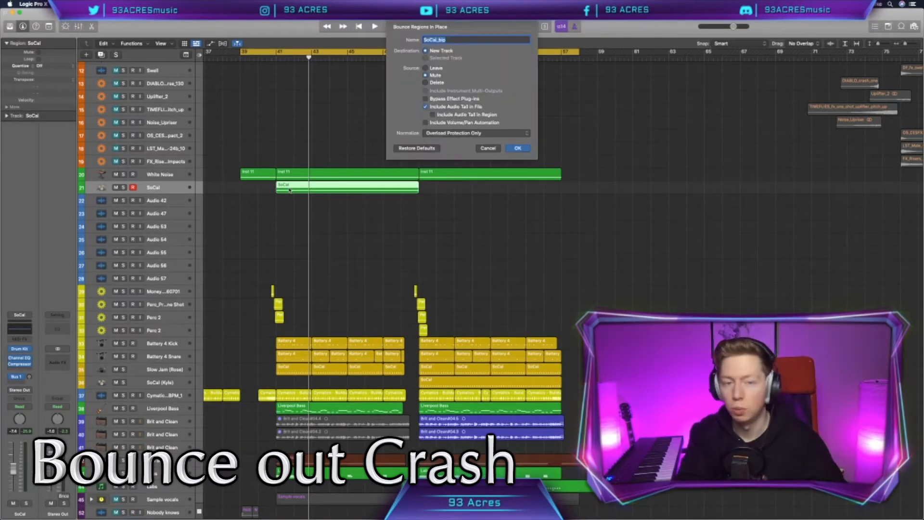
{"action": "type", "text": "CrashRi"}
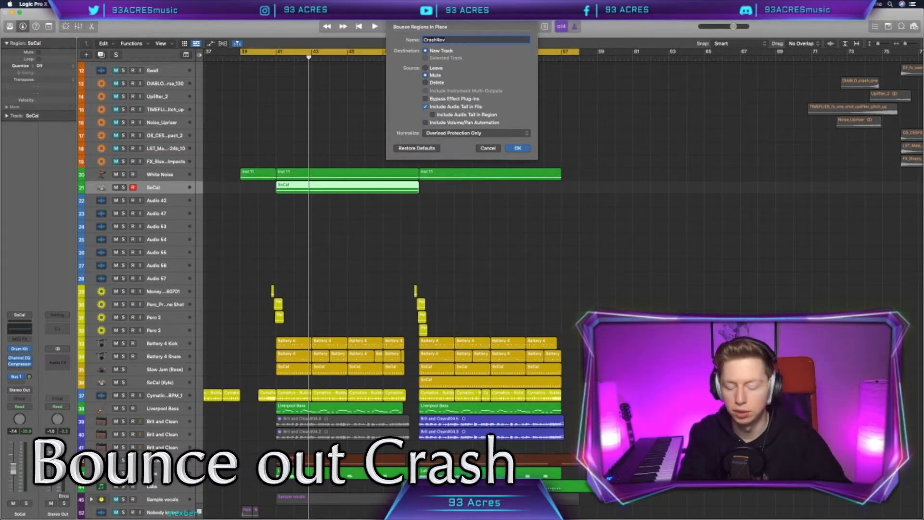
{"action": "key", "text": "Return"}
{"action": "key", "text": "ctrl+m"}
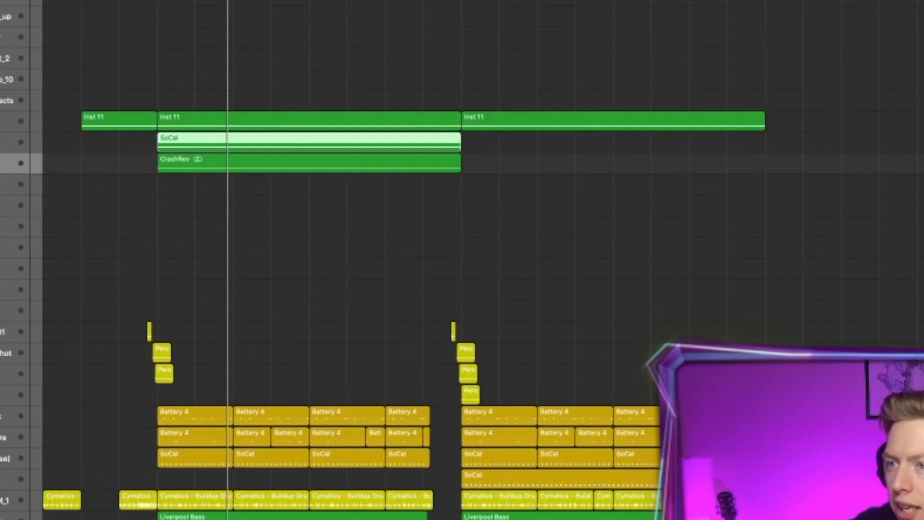
Step: Open the CrashRev region's audio file for editing and reverse it
{"action": "left_click", "coordinate": [306, 201]}
{"action": "double_click", "coordinate": [306, 201]}
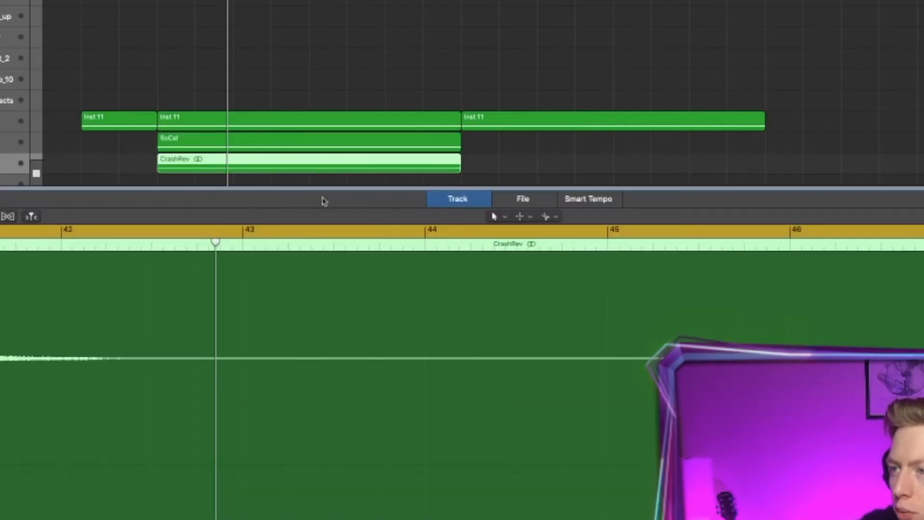
{"action": "left_click", "coordinate": [515, 200]}
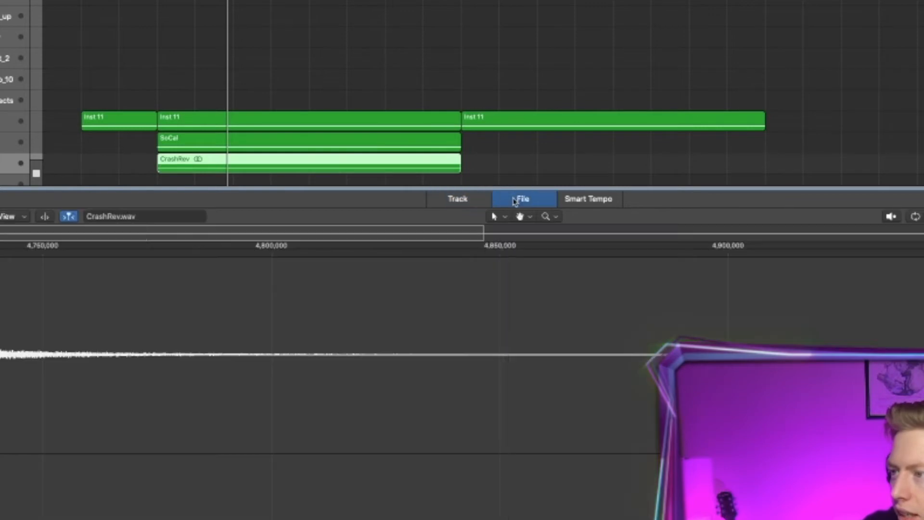
{"action": "left_click", "coordinate": [0, 216]}
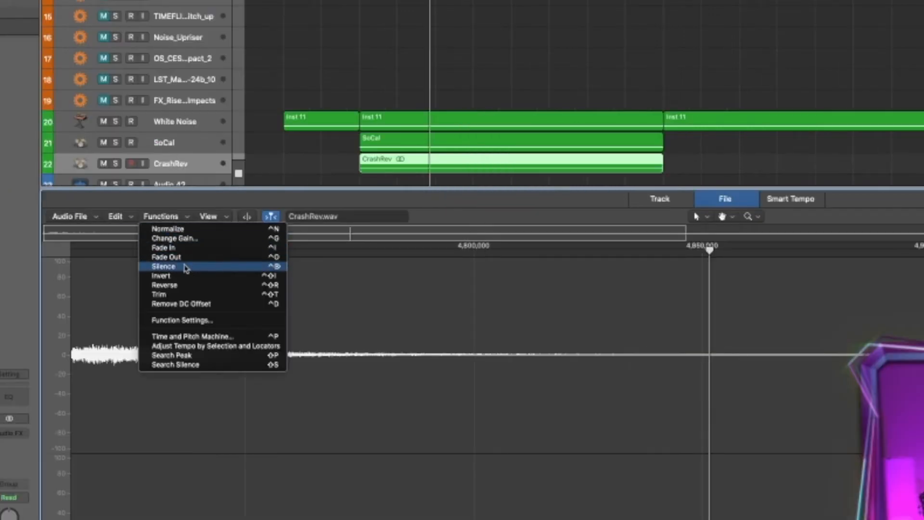
{"action": "left_click", "coordinate": [188, 287]}
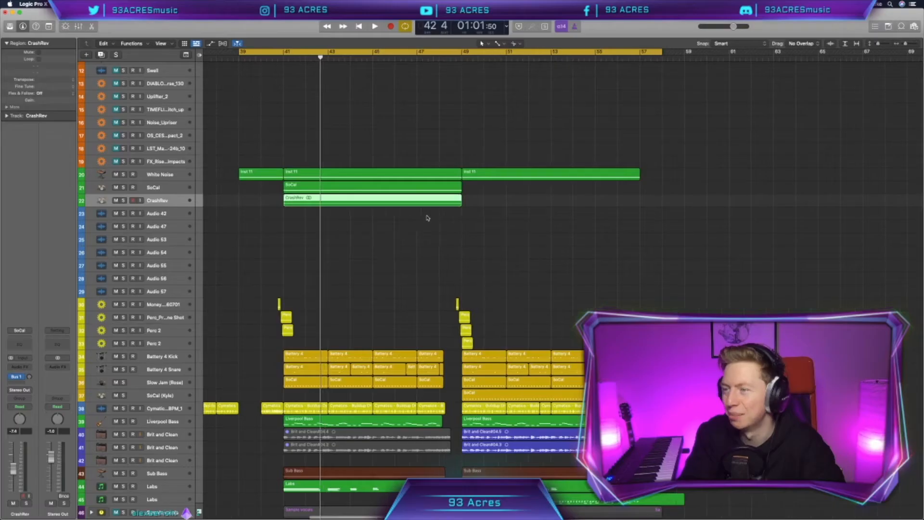
Step: Place the reversed CrashRev region between bars 39 and 41, trimming its start, and fade it in and out
{"action": "scroll", "coordinate": [427, 217], "scroll_direction": "left", "scroll_amount": 5}
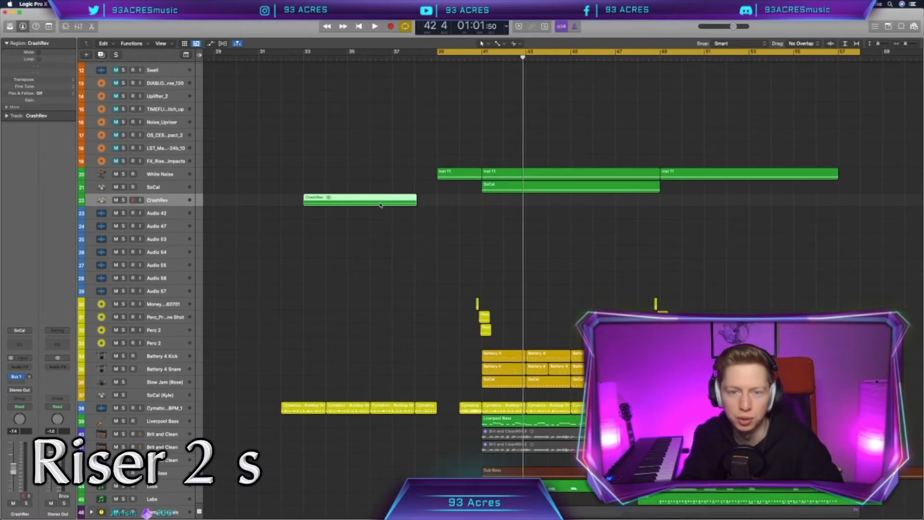
{"action": "key", "text": "super+Right"}
{"action": "left_click", "coordinate": [406, 203]}
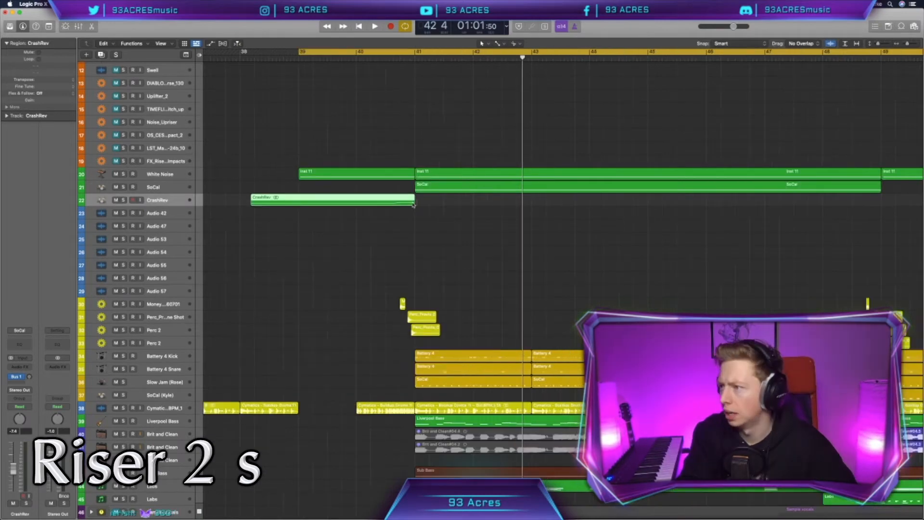
{"action": "left_click_drag", "start_coordinate": [251, 203], "coordinate": [299, 203]}
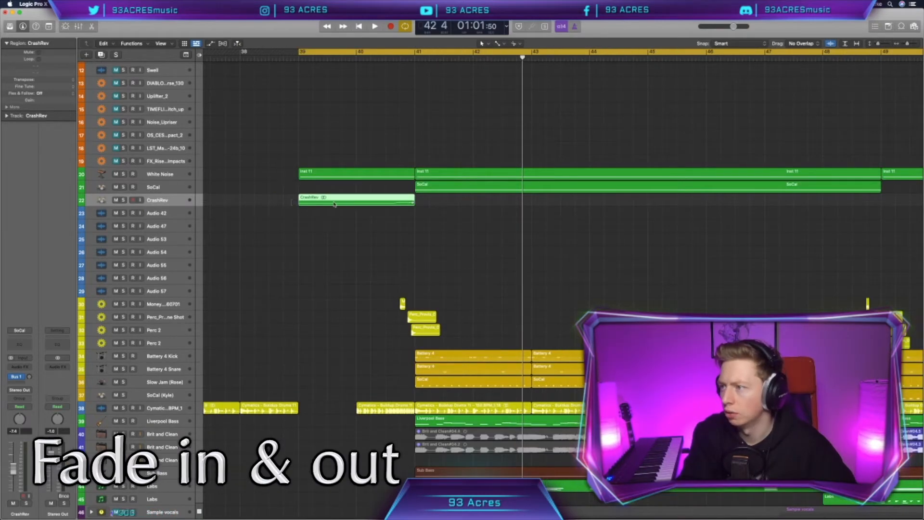
{"action": "left_click", "coordinate": [501, 44]}
{"action": "left_click", "coordinate": [501, 44]}
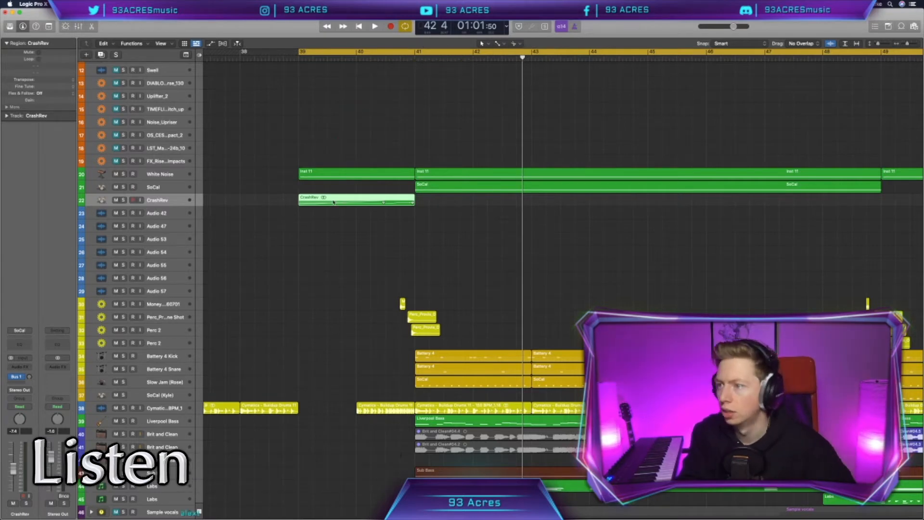
Step: Listen to the CrashRev riser soloed and in the full beat
{"action": "key", "text": "s"}
{"action": "key", "text": "shift+space"}
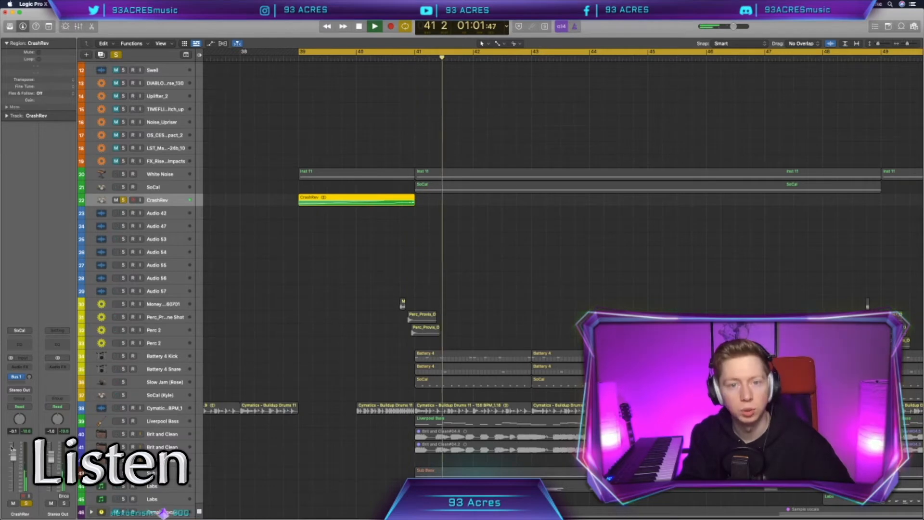
{"action": "key", "text": "space"}
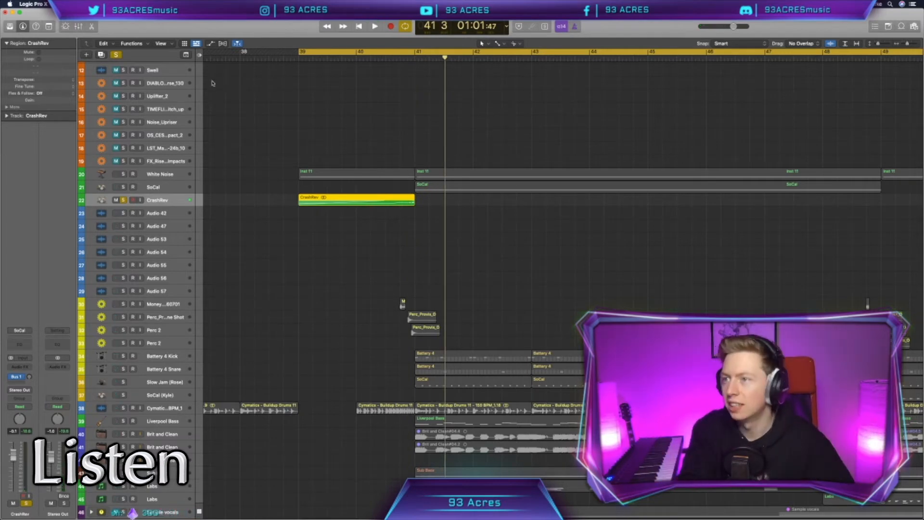
{"action": "left_click", "coordinate": [123, 200]}
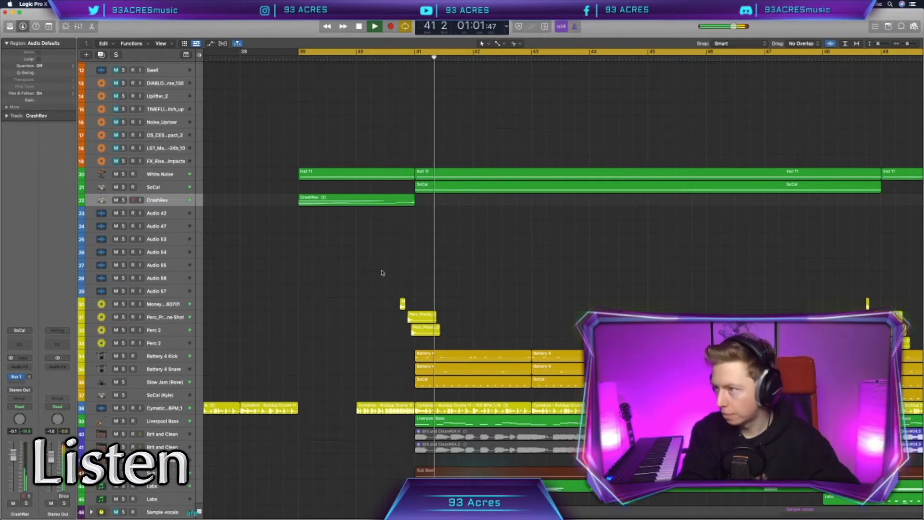
{"action": "key", "text": "space"}
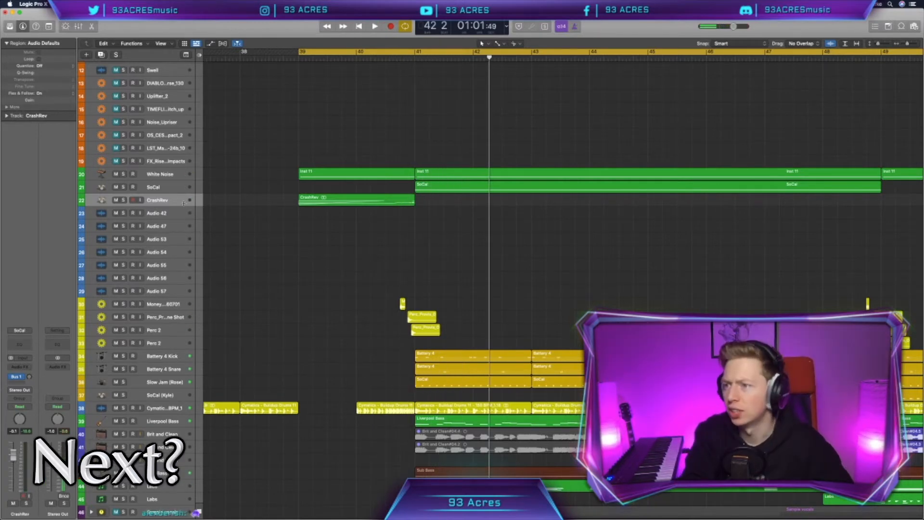
Step: Move the CrashRev track above the SoCal track and duplicate the SoCal track
{"action": "left_click_drag", "start_coordinate": [165, 200], "coordinate": [165, 188]}
{"action": "left_click", "coordinate": [164, 199]}
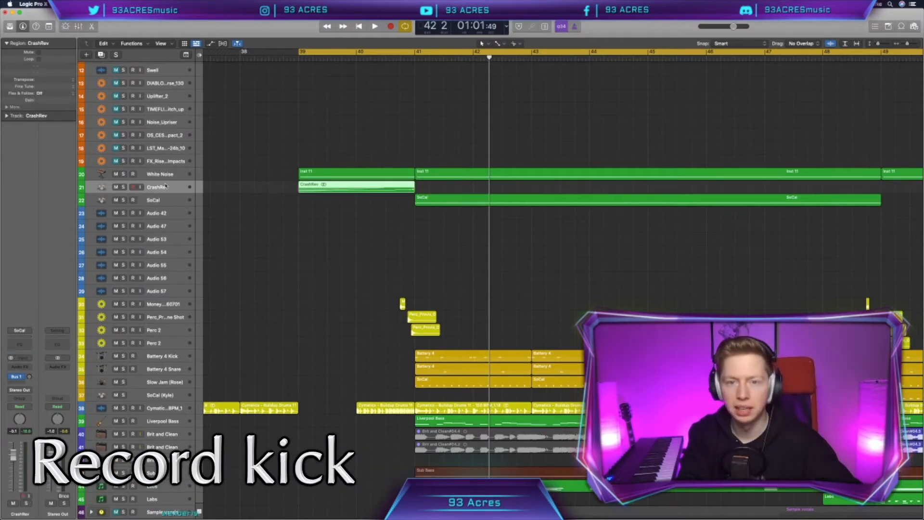
{"action": "key", "text": "super+d"}
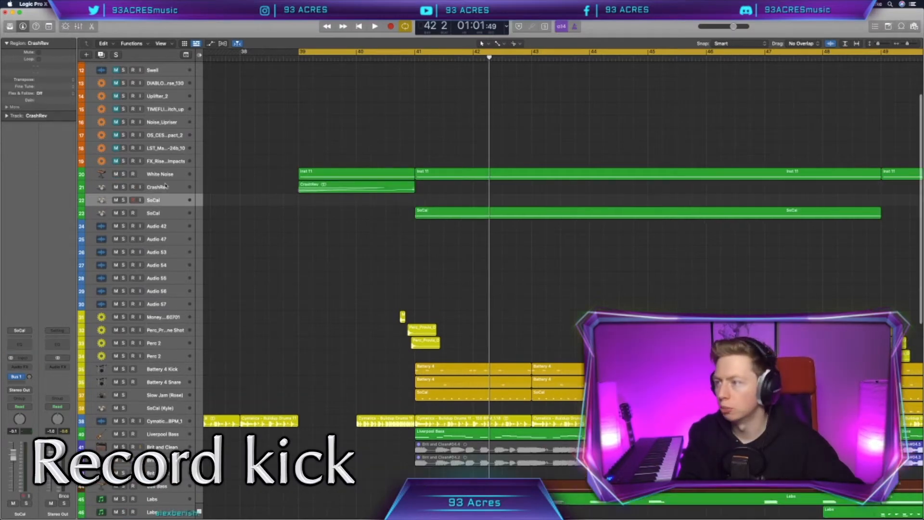
Step: Record a kick hit on the duplicated SoCal track and align its region and note to the start of bar 39
{"action": "key", "text": "p"}
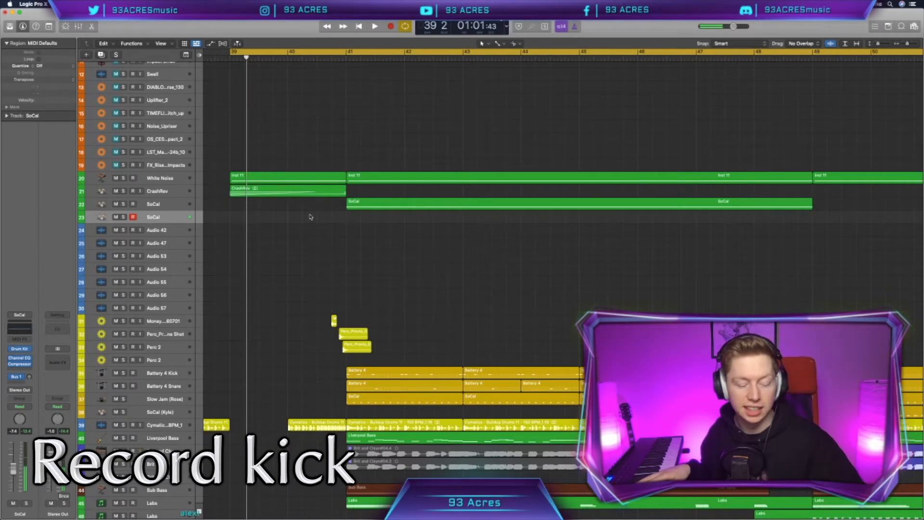
{"action": "key", "text": "r"}
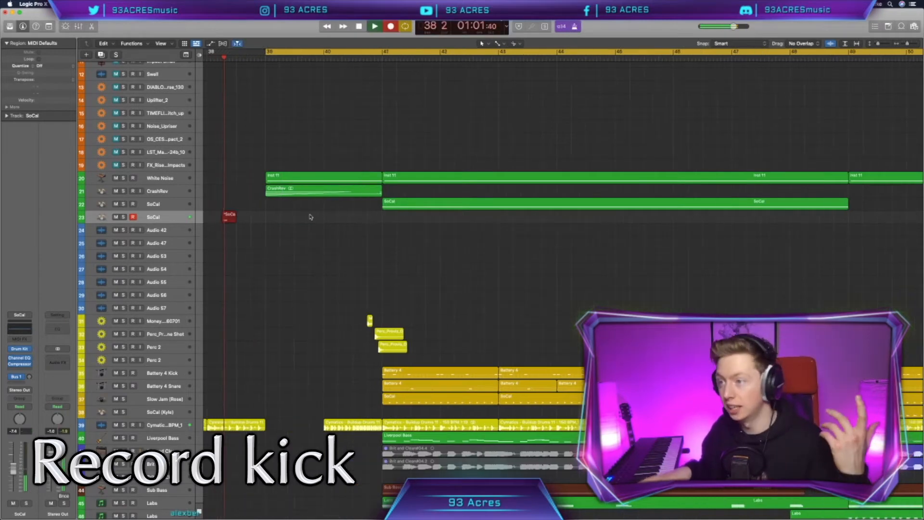
{"action": "key", "text": "space"}
{"action": "left_click_drag", "start_coordinate": [251, 222], "coordinate": [295, 222]}
{"action": "key", "text": "p"}
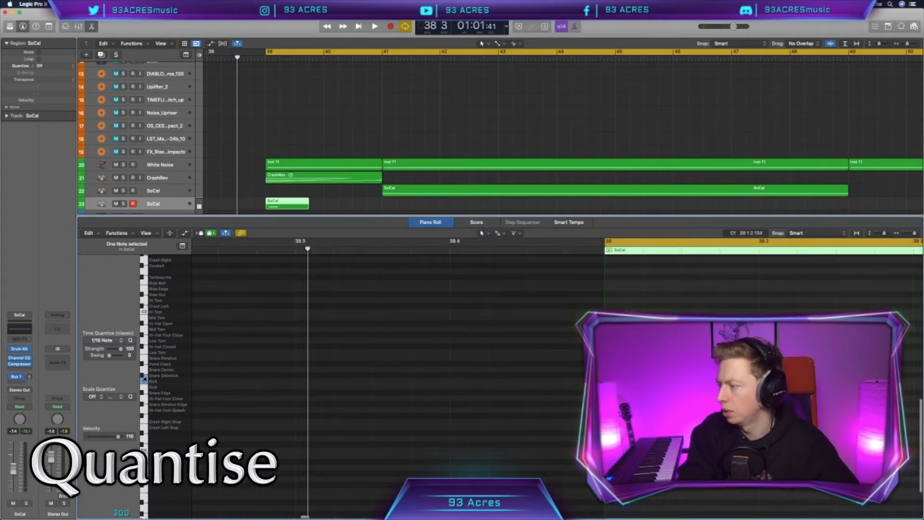
{"action": "left_click_drag", "start_coordinate": [665, 381], "coordinate": [638, 381]}
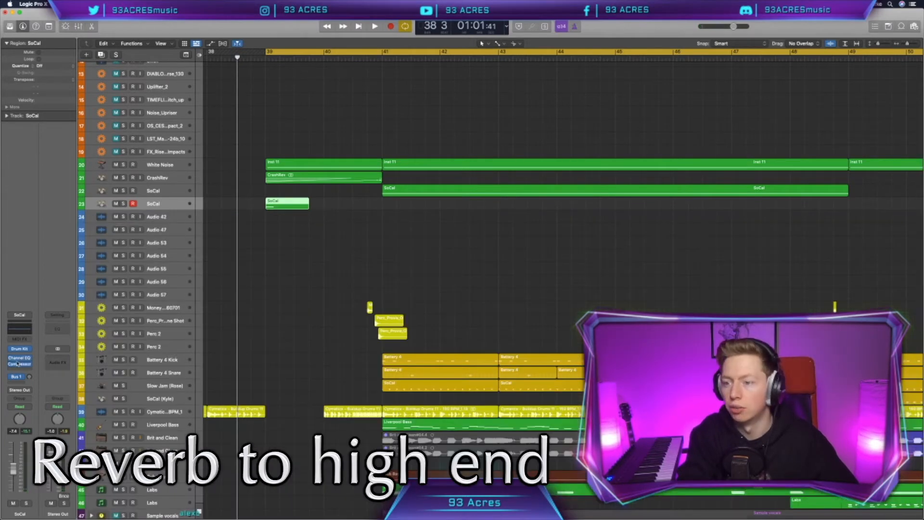
Step: Try a stereo Space Designer reverb on the SoCal kick track
{"action": "left_click", "coordinate": [20, 367]}
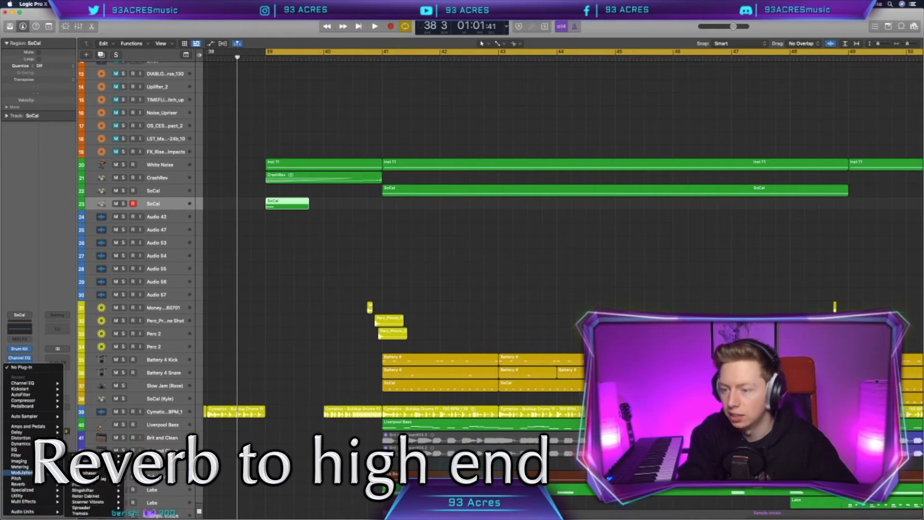
{"action": "mouse_move", "coordinate": [38, 484]}
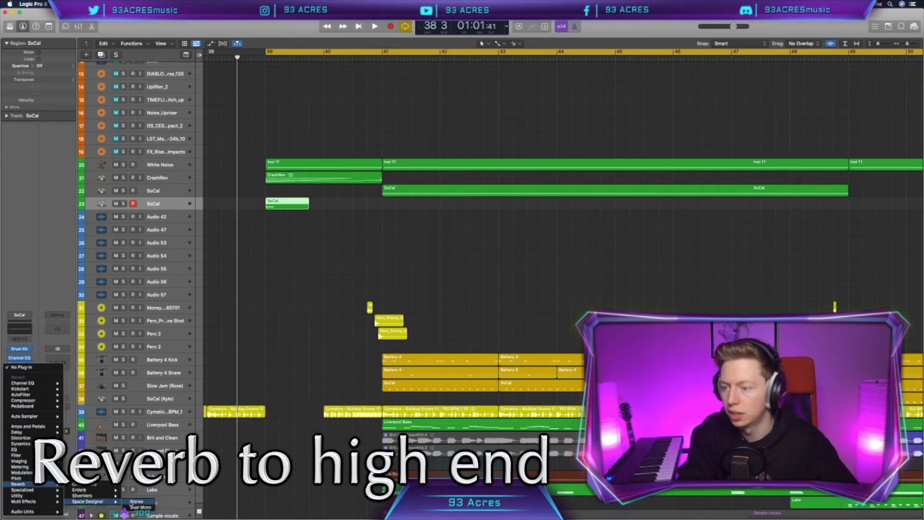
{"action": "left_click", "coordinate": [135, 501]}
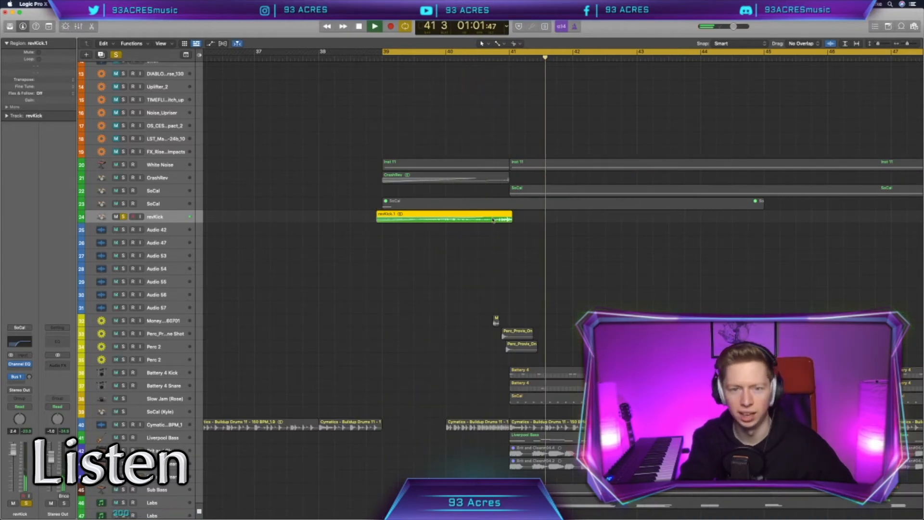
Step: Listen to the reversed kick and compare it with the SoCal kick played through the Little Plate reverb
{"action": "key", "text": "space"}
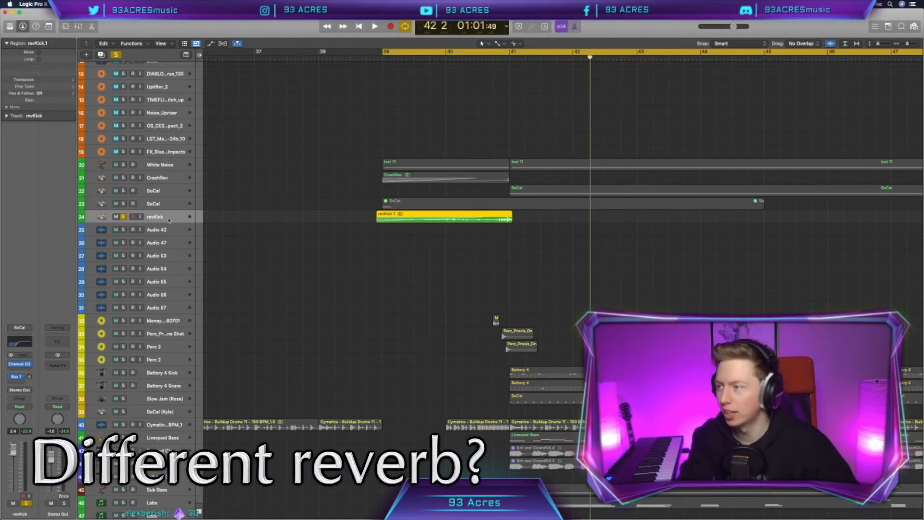
{"action": "key", "text": "d"}
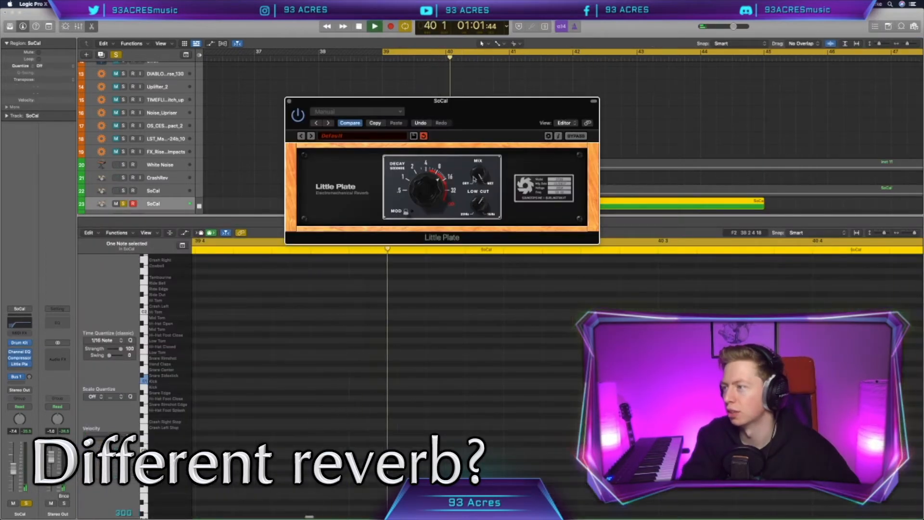
{"action": "key", "text": "super+w"}
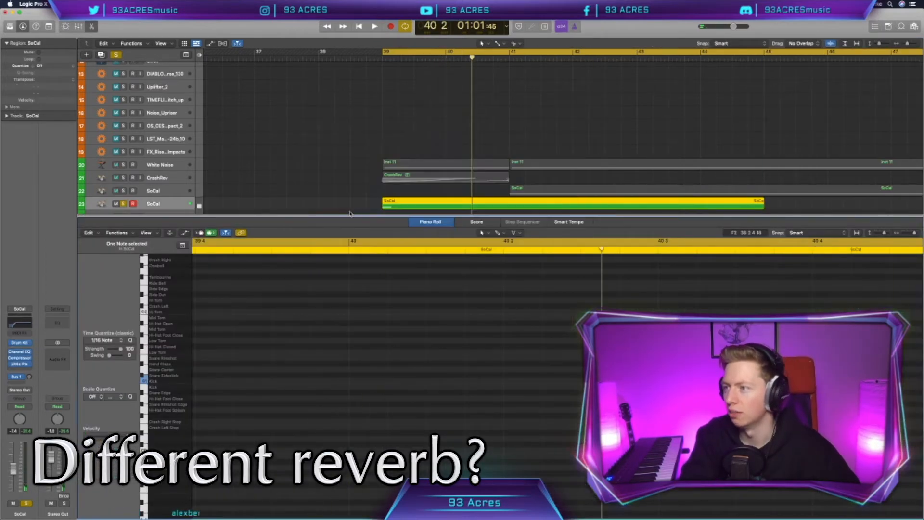
{"action": "key", "text": "p"}
{"action": "scroll", "coordinate": [347, 216], "scroll_direction": "right", "scroll_amount": 1}
{"action": "scroll", "coordinate": [346, 215], "scroll_direction": "up", "scroll_amount": 1}
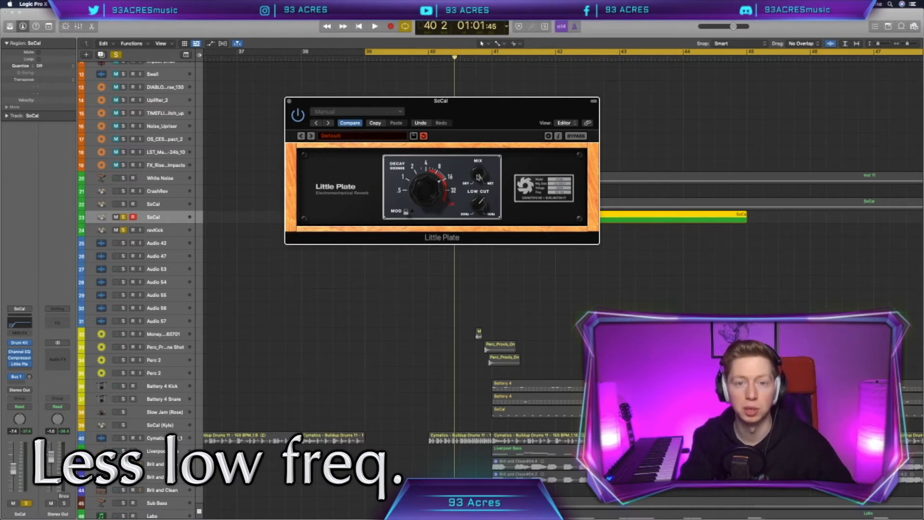
{"action": "key", "text": "space"}
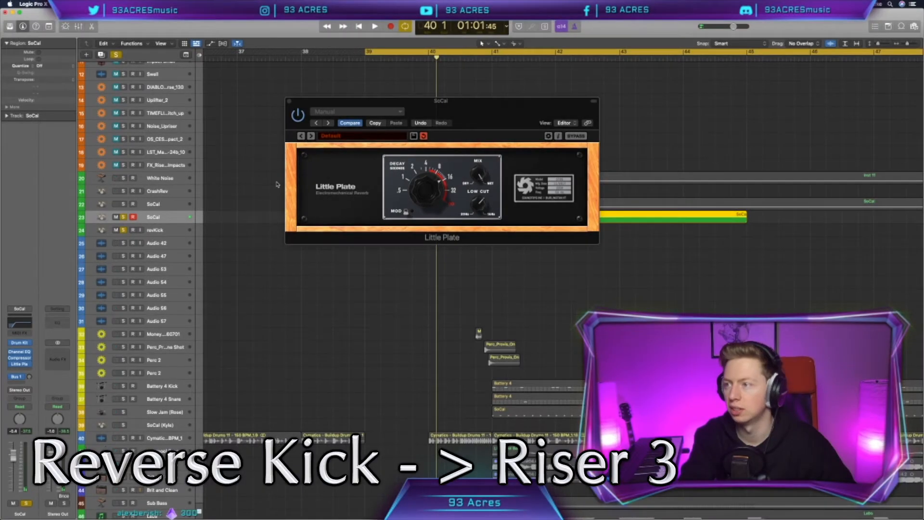
Step: Bounce the SoCal reverb-kick region in place and reverse the bounced audio
{"action": "left_click", "coordinate": [290, 101]}
{"action": "key", "text": "ctrl+b"}
{"action": "key", "text": "Return"}
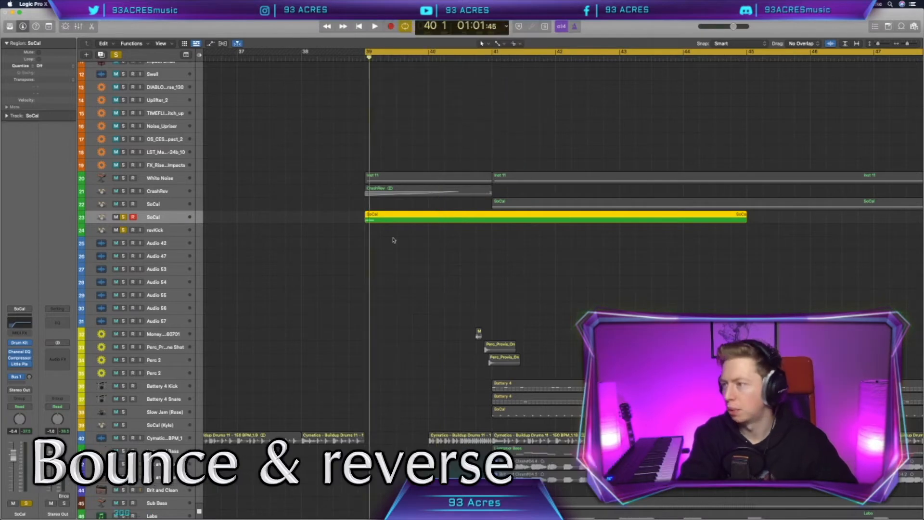
{"action": "left_click", "coordinate": [491, 220]}
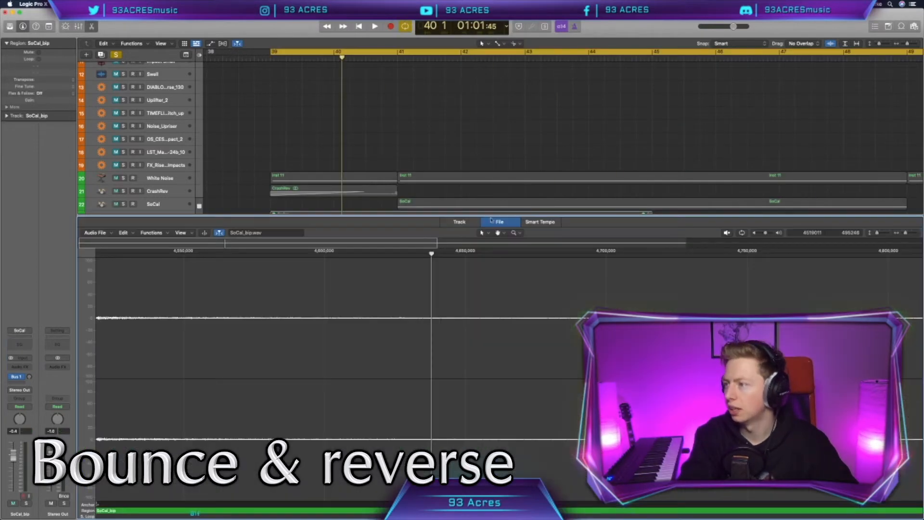
{"action": "left_click", "coordinate": [161, 236]}
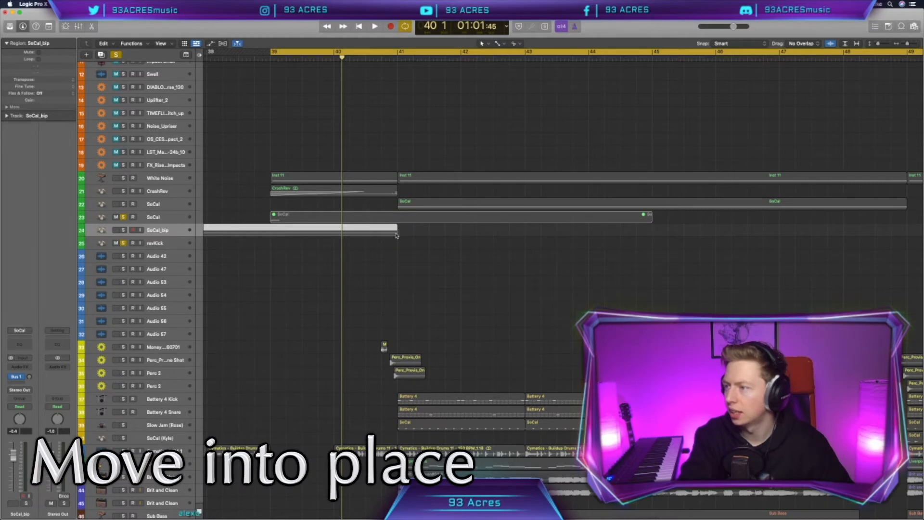
Step: Split the reversed SoCal_bip region, placed to end at bar 41, at bar 39 and delete the part before it
{"action": "scroll", "coordinate": [396, 235], "scroll_direction": "left", "scroll_amount": 3}
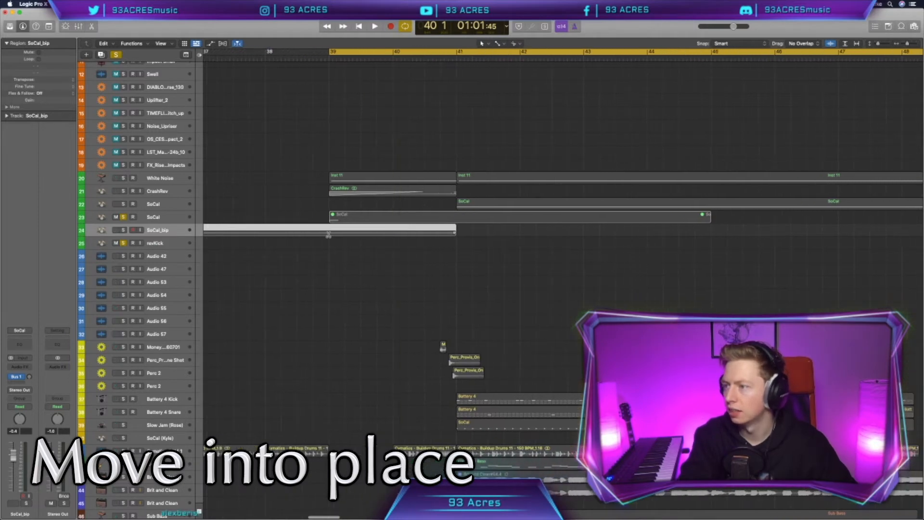
{"action": "right_click", "coordinate": [329, 234]}
{"action": "left_click", "coordinate": [317, 232]}
{"action": "key", "text": "Delete"}
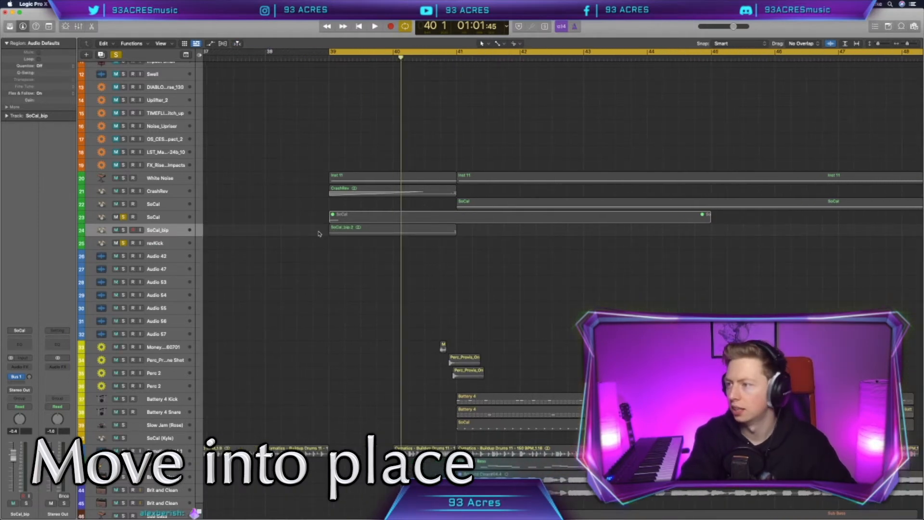
Step: Listen to the reversed kick riser soloed and within the full beat
{"action": "left_click", "coordinate": [384, 234]}
{"action": "key", "text": "shift+space"}
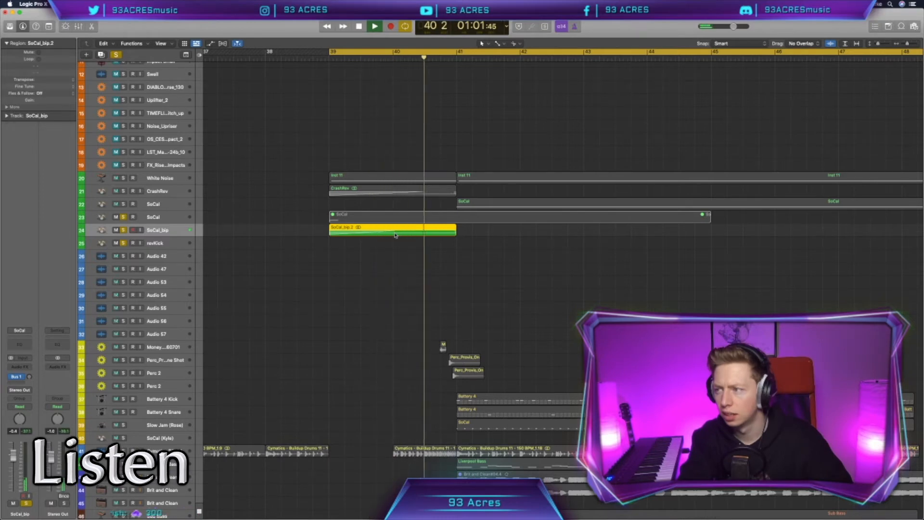
{"action": "key", "text": "space"}
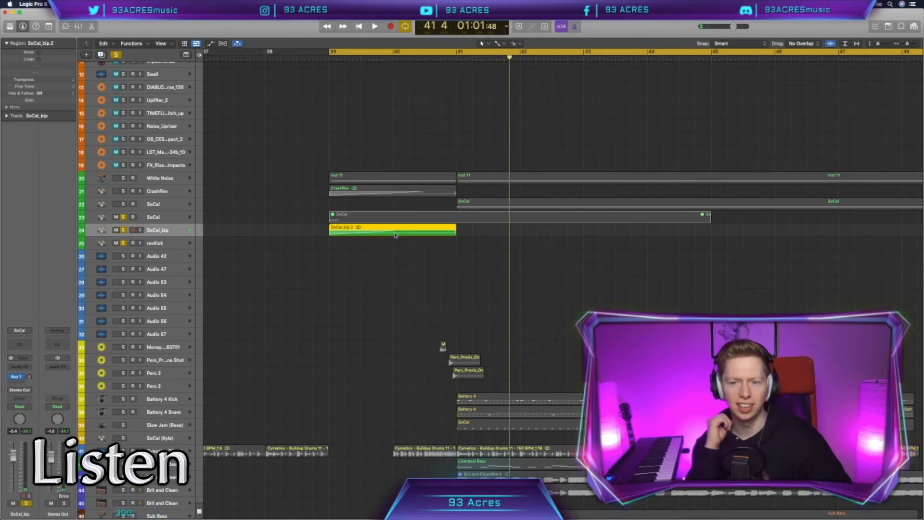
{"action": "key", "text": "ctrl+s"}
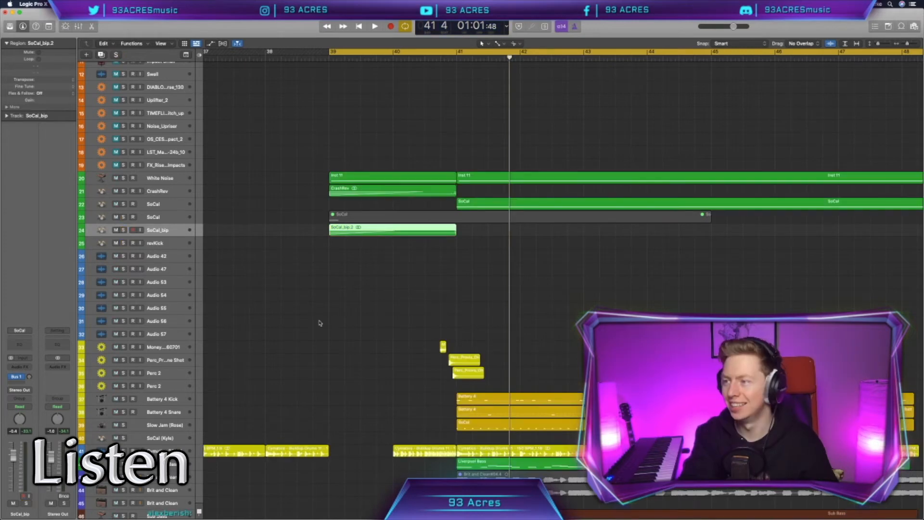
{"action": "key", "text": "shift+space"}
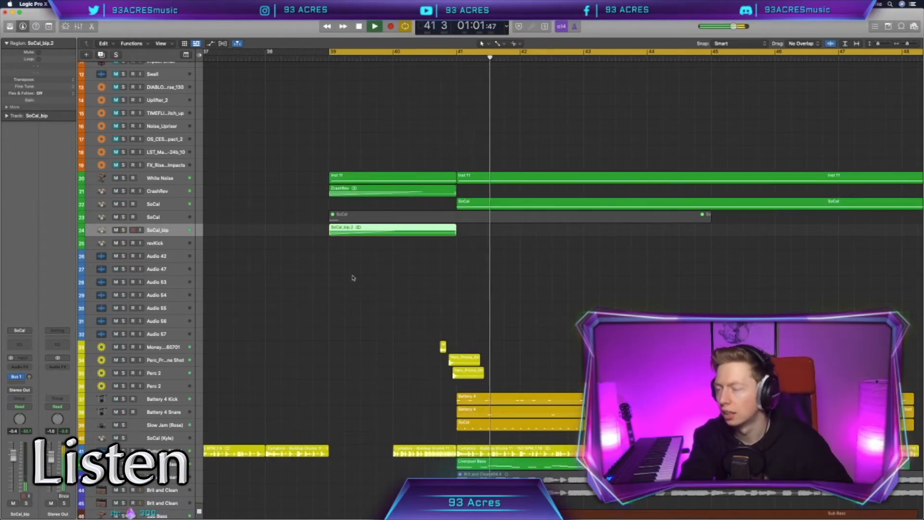
{"action": "key", "text": "space"}
Step: Add a Channel EQ to the SoCal_bip track and adjust it
{"action": "left_click", "coordinate": [17, 345]}
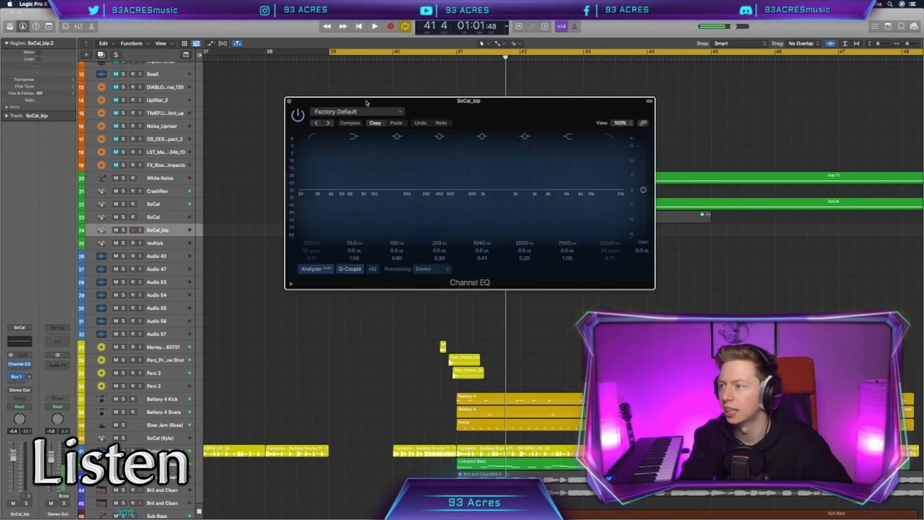
{"action": "left_click_drag", "start_coordinate": [310, 235], "coordinate": [312, 228]}
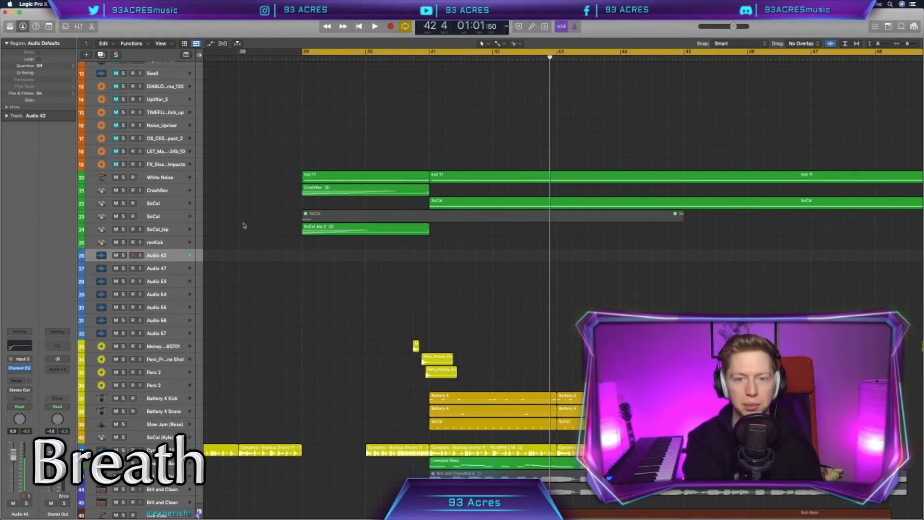
Step: Record a breath on the Audio 42 track from bar 39 and move its region to start just before bar 41
{"action": "key", "text": "r"}
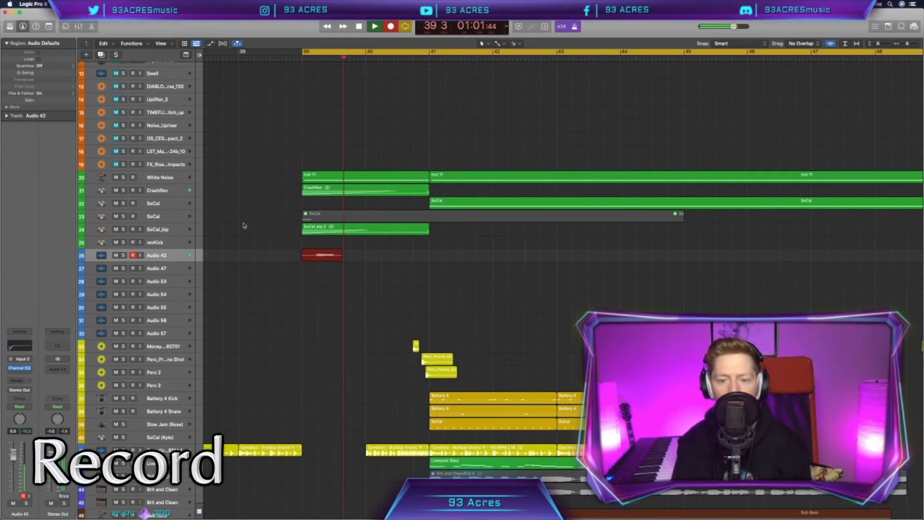
{"action": "key", "text": "space"}
{"action": "left_click_drag", "start_coordinate": [333, 260], "coordinate": [446, 260]}
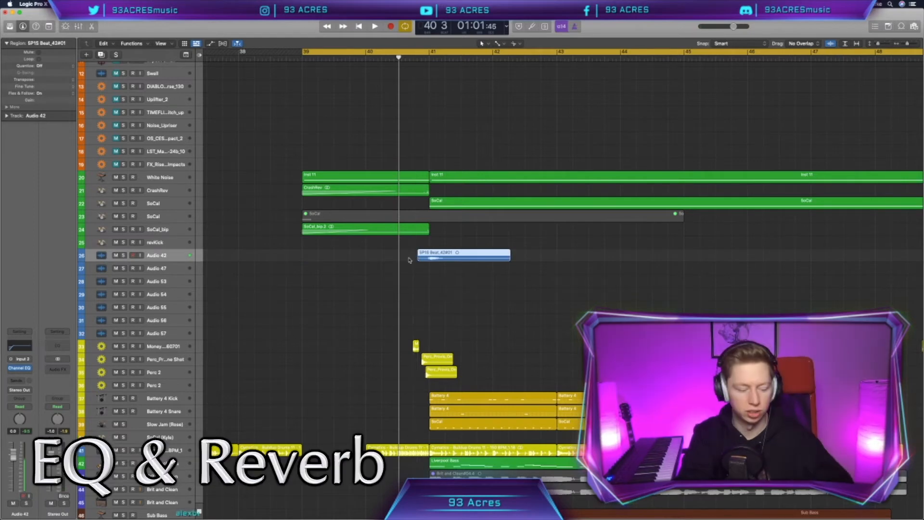
Step: Try a Space Designer reverb on the Audio 42 breath track with a 15.5 s length and 850% size
{"action": "left_click", "coordinate": [21, 375]}
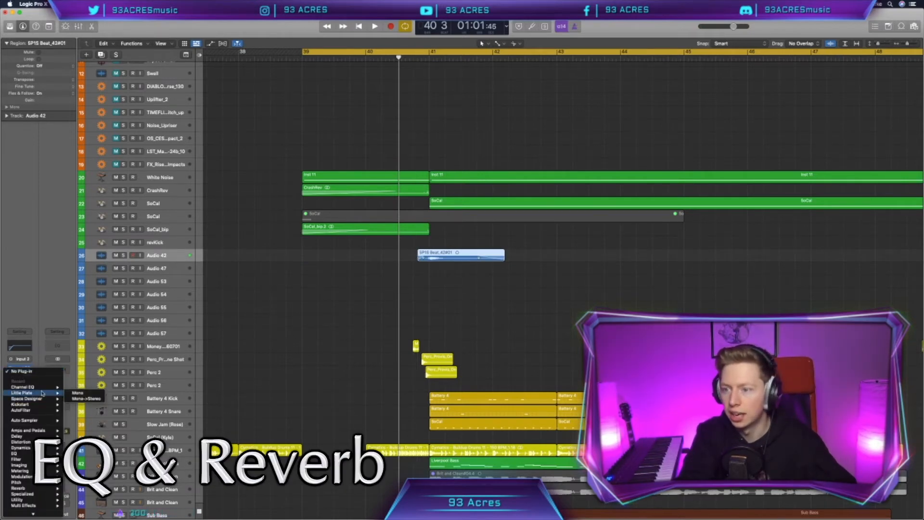
{"action": "left_click", "coordinate": [44, 400]}
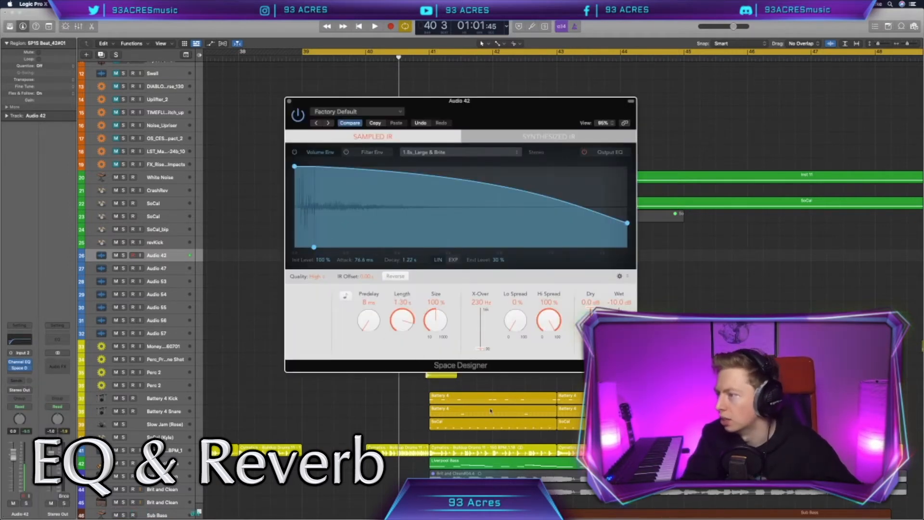
{"action": "key", "text": "space"}
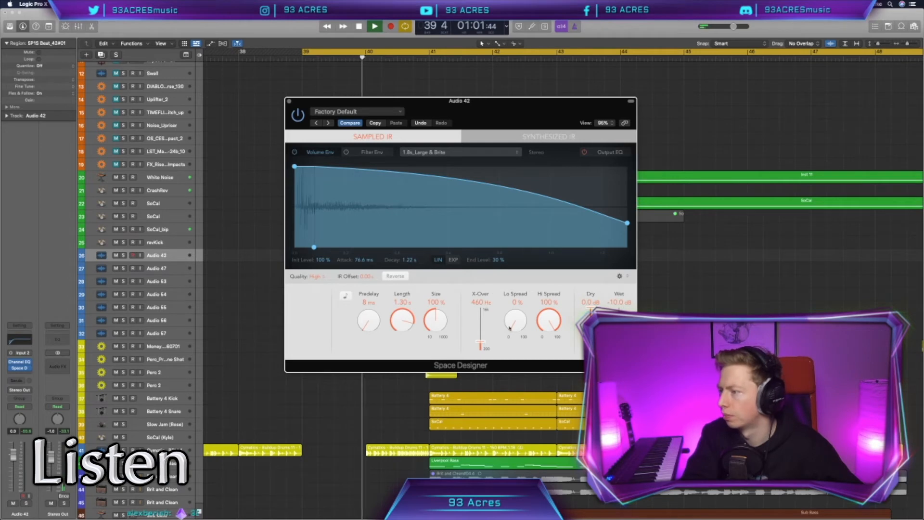
{"action": "left_click_drag", "start_coordinate": [403, 324], "coordinate": [409, 320]}
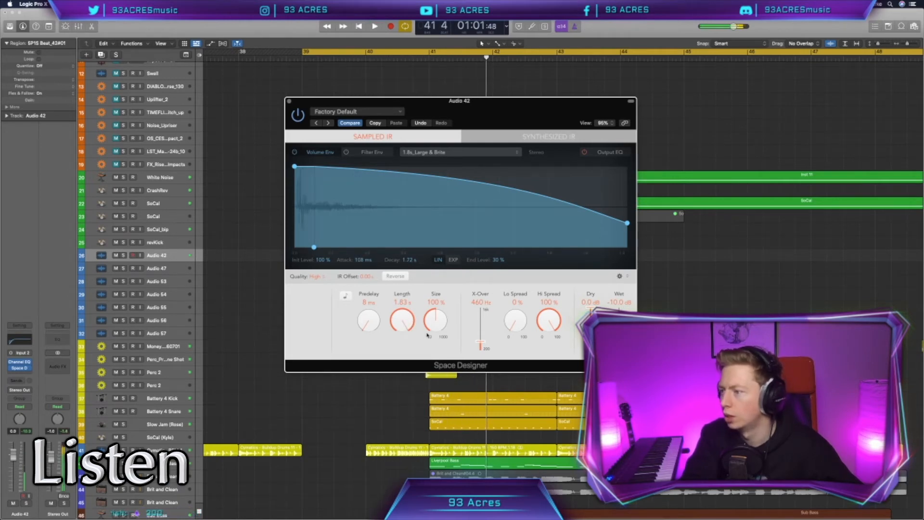
{"action": "key", "text": "space"}
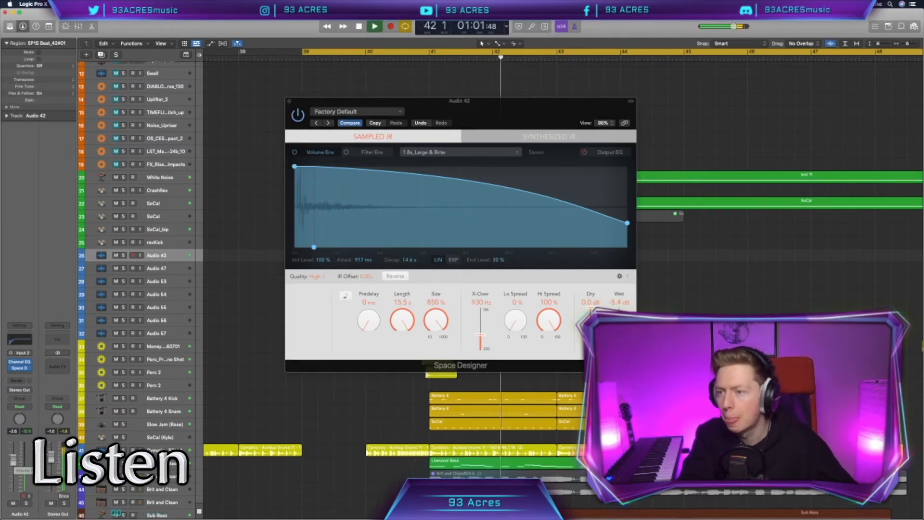
Step: Replace the Space Designer reverb on the breath track with Little Plate and listen to it in the beat
{"action": "left_click", "coordinate": [20, 368]}
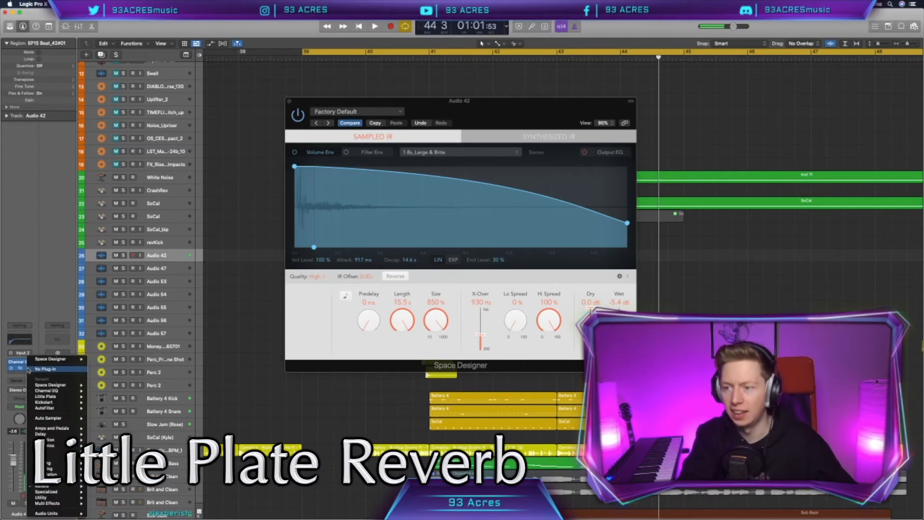
{"action": "mouse_move", "coordinate": [70, 399]}
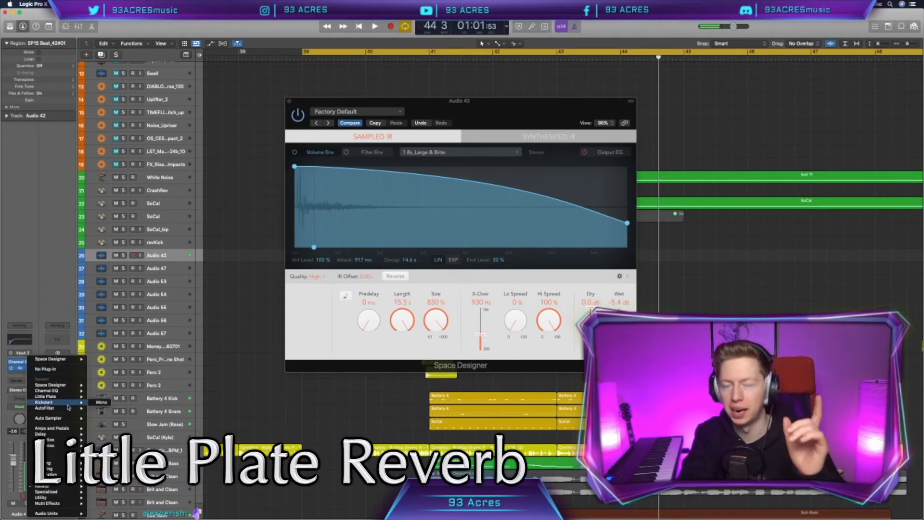
{"action": "left_click", "coordinate": [107, 402]}
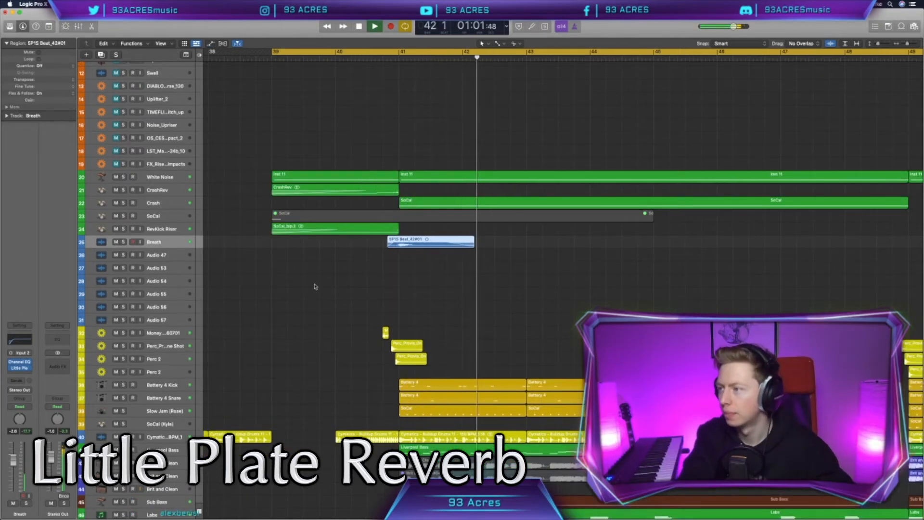
{"action": "left_click", "coordinate": [314, 286]}
{"action": "scroll", "coordinate": [315, 286], "scroll_direction": "right", "scroll_amount": 1}
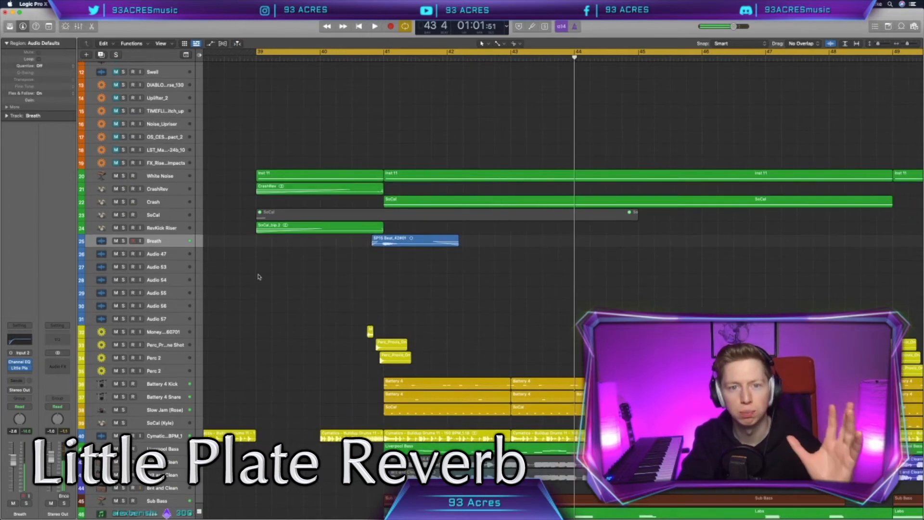
Step: Add the Kickstart plug-in after Little Plate on the Breath track and listen to it in the beat
{"action": "left_click", "coordinate": [25, 375]}
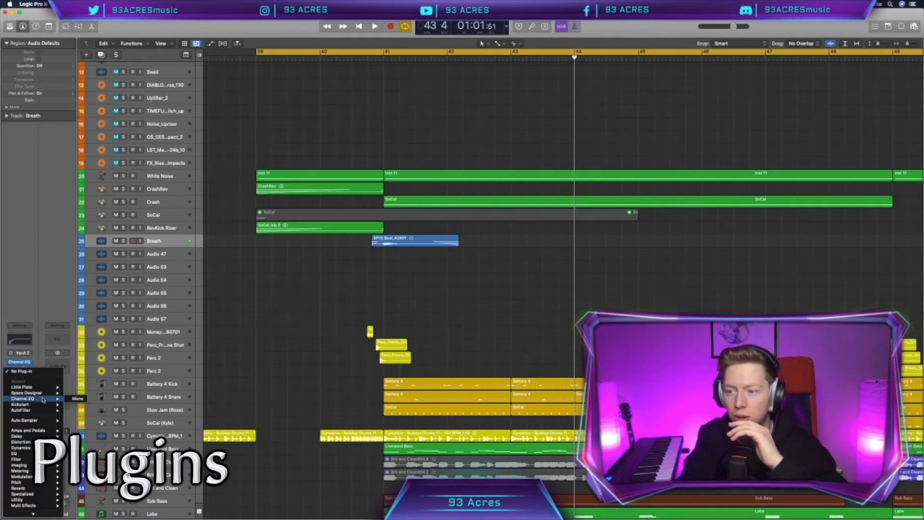
{"action": "mouse_move", "coordinate": [45, 405]}
{"action": "left_click", "coordinate": [76, 404]}
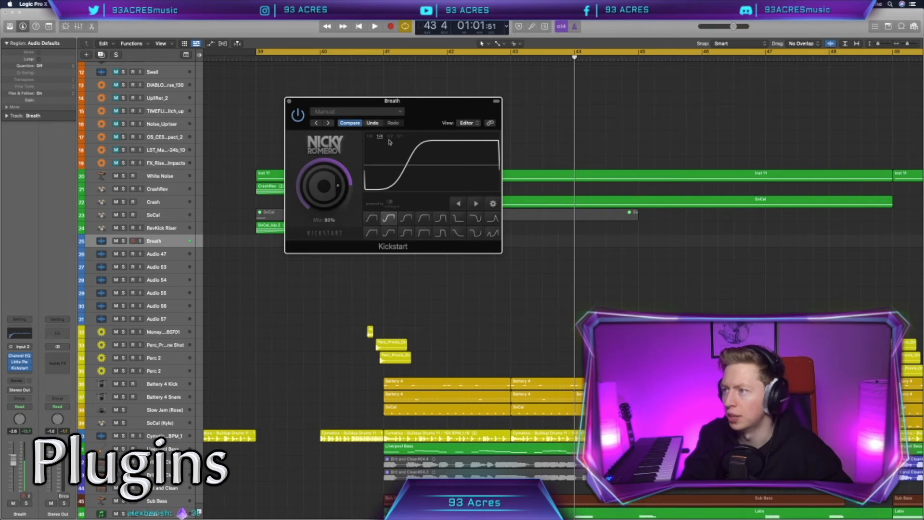
{"action": "left_click", "coordinate": [288, 101]}
{"action": "left_click", "coordinate": [20, 367]}
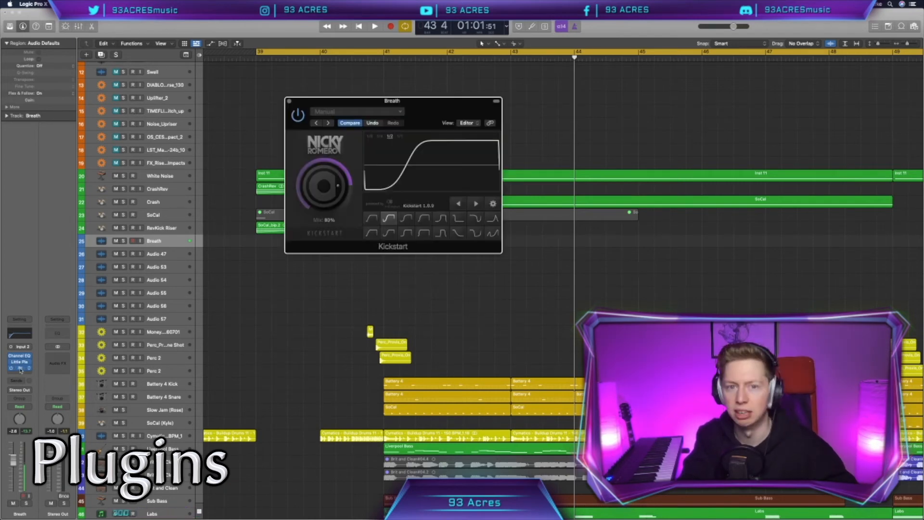
{"action": "left_click", "coordinate": [20, 367]}
{"action": "key", "text": "space"}
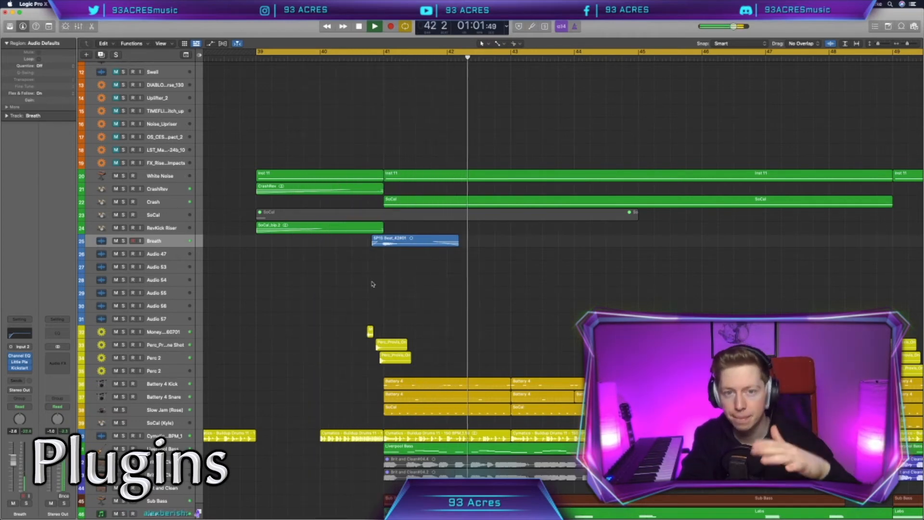
{"action": "key", "text": "space"}
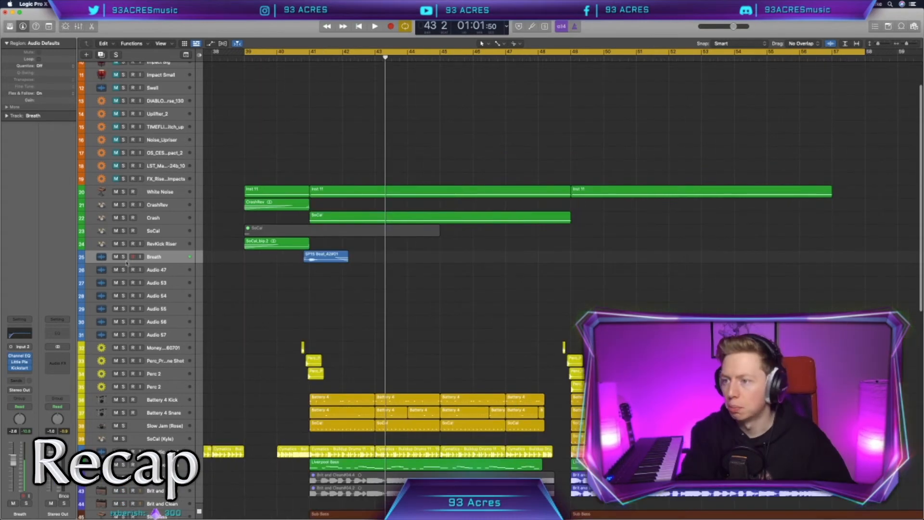
Step: Solo the Breath, RevKick Riser, Crash, CrashRev and White Noise tracks and play the effects together
{"action": "left_click", "coordinate": [123, 256]}
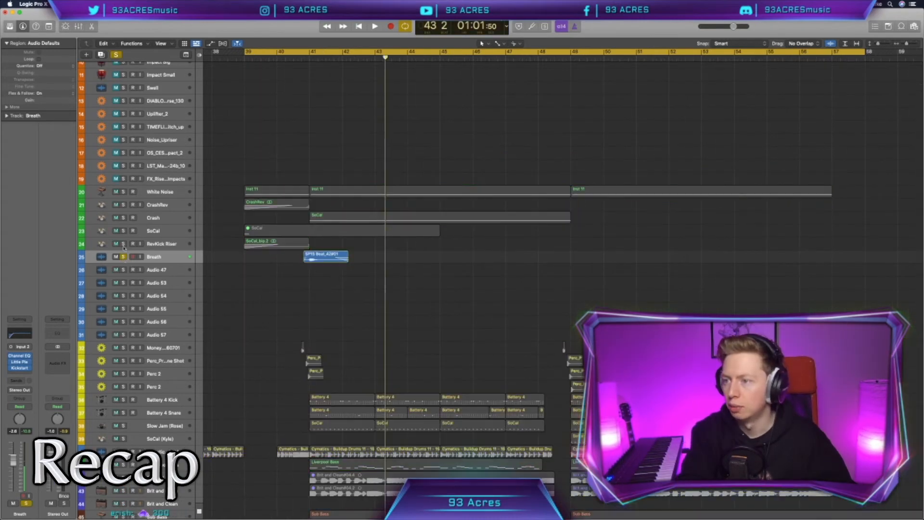
{"action": "left_click", "coordinate": [123, 218]}
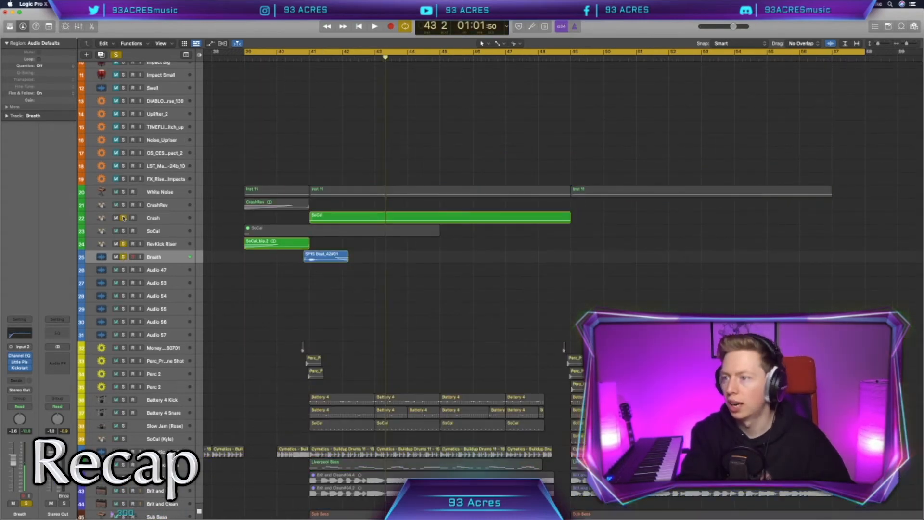
{"action": "left_click", "coordinate": [123, 191]}
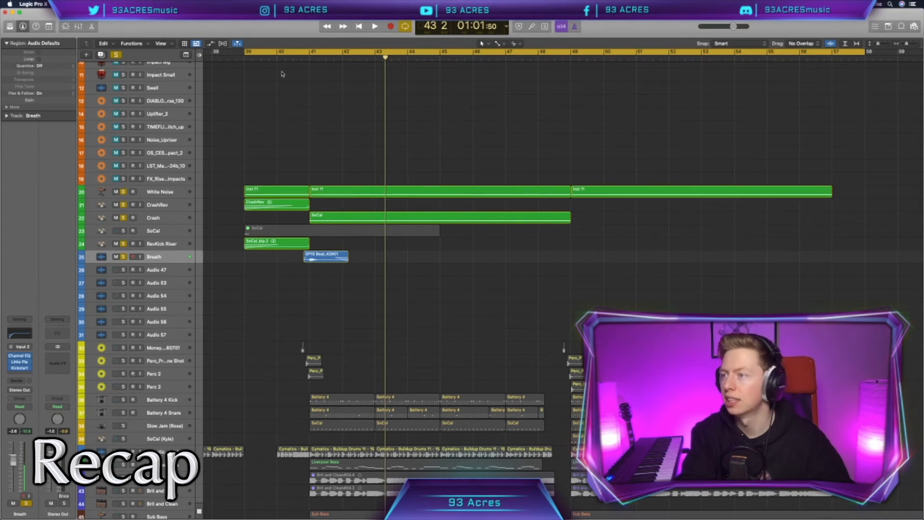
{"action": "key", "text": "space"}
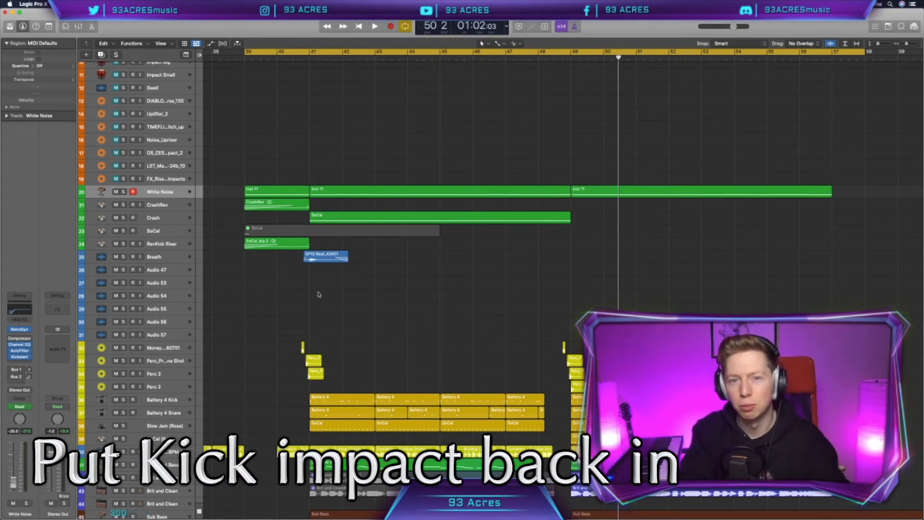
Step: Move the SoCal kick region from bar 39 to bar 41 and rename its track Kick Explosion
{"action": "left_click_drag", "start_coordinate": [260, 231], "coordinate": [325, 235]}
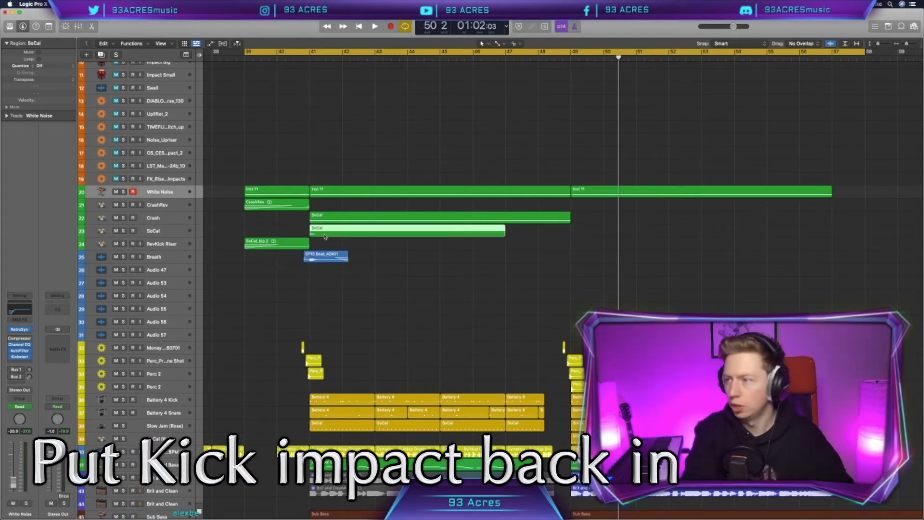
{"action": "key", "text": "shift+Return"}
{"action": "type", "text": "Kick Explosion"}
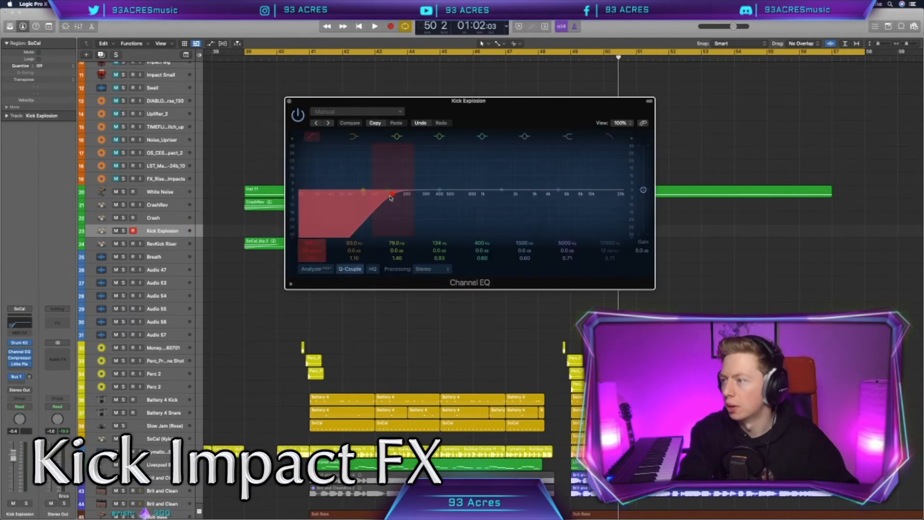
Step: Raise the low-cut frequency in the Kick Explosion track's Channel EQ
{"action": "left_click_drag", "start_coordinate": [390, 198], "coordinate": [449, 199]}
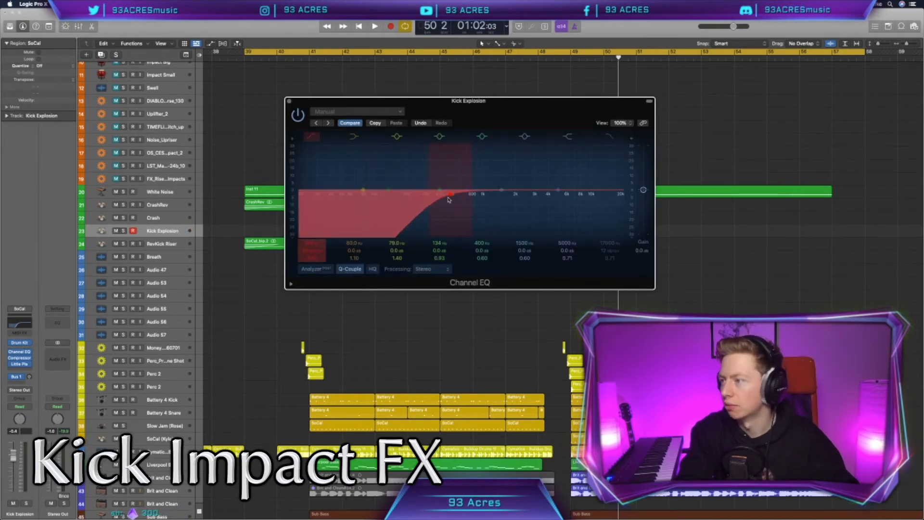
{"action": "left_click", "coordinate": [289, 101]}
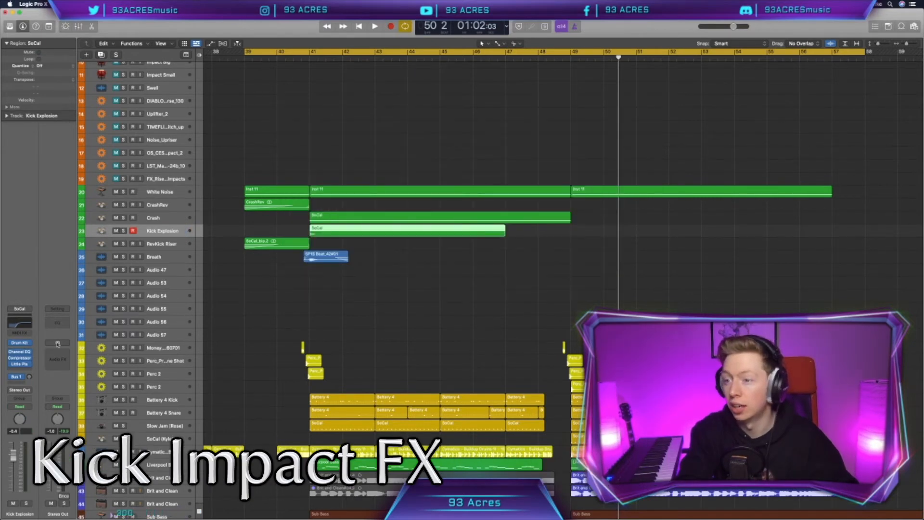
Step: Add a send from the Kick Explosion track to the Bus 2 Large Hall reverb and listen to the track soloed
{"action": "left_click", "coordinate": [19, 383]}
{"action": "mouse_move", "coordinate": [35, 390]}
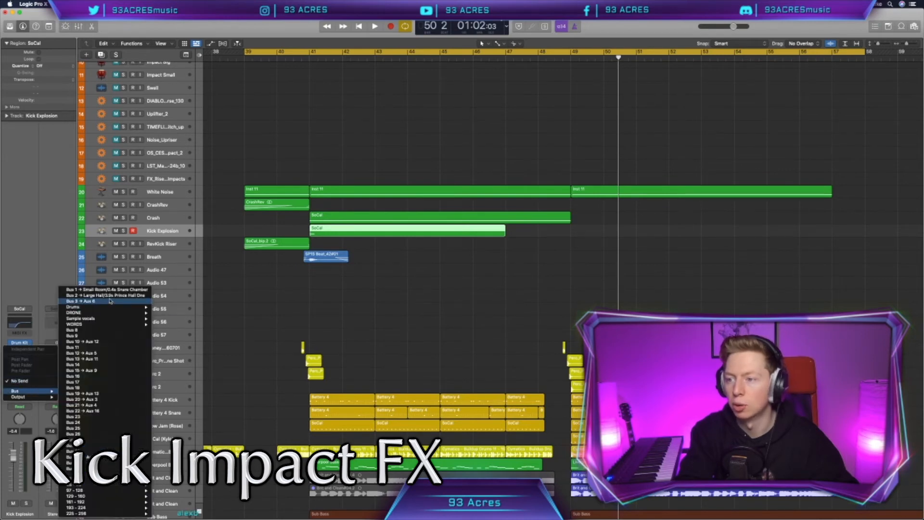
{"action": "left_click", "coordinate": [91, 295]}
{"action": "left_click", "coordinate": [19, 357]}
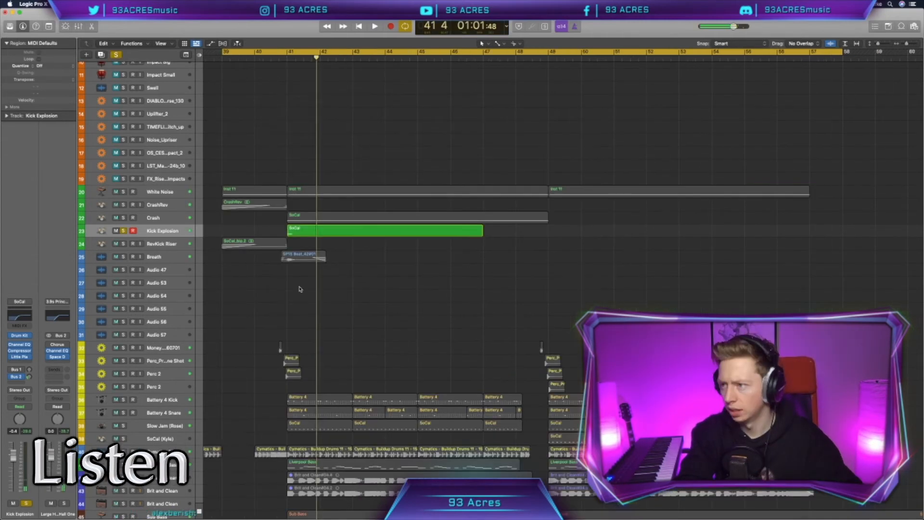
{"action": "key", "text": "space"}
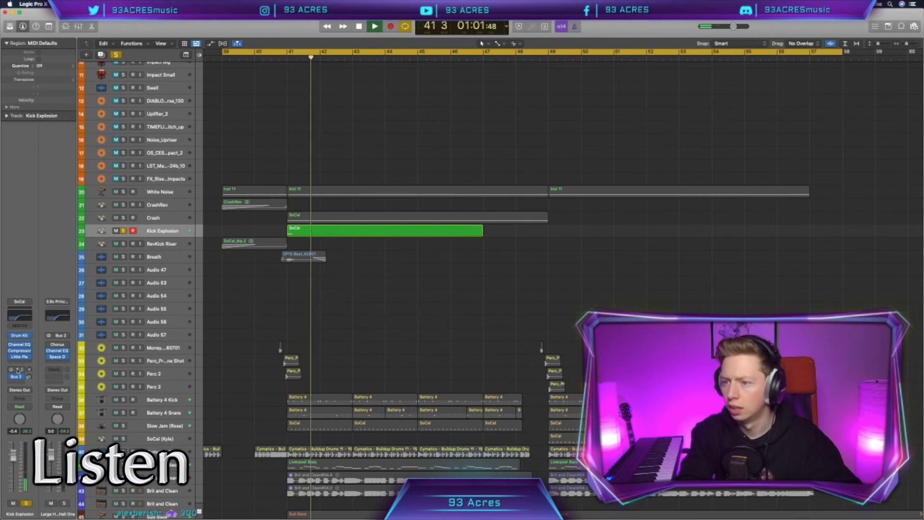
Step: Set the low cut in the Kick Explosion track's Channel EQ to about 300 Hz and play the kick from bar 39
{"action": "key", "text": "space"}
{"action": "left_click_drag", "start_coordinate": [440, 190], "coordinate": [414, 189]}
{"action": "left_click_drag", "start_coordinate": [431, 194], "coordinate": [427, 194]}
{"action": "key", "text": "space"}
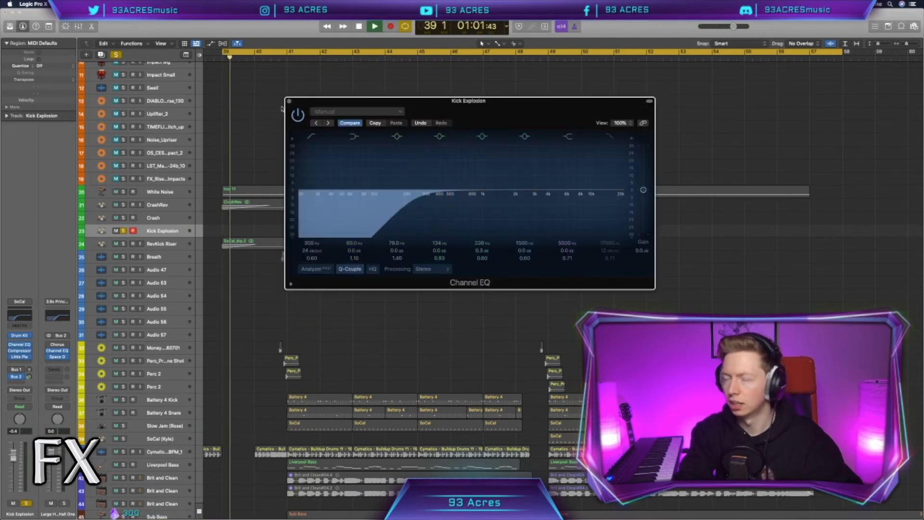
{"action": "key", "text": "super+w"}
Step: Lower the Low Cut in the Kick Explosion track's Little Plate reverb while the kick plays
{"action": "left_click", "coordinate": [20, 357]}
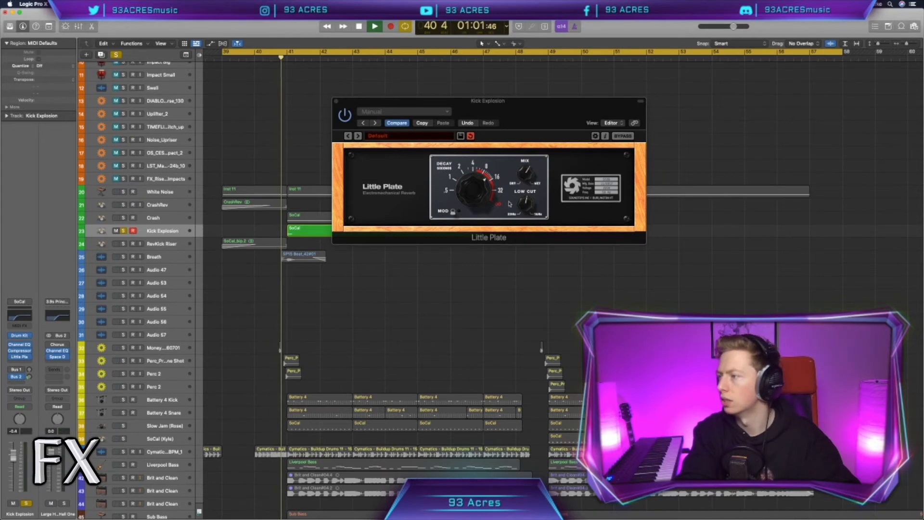
{"action": "left_click_drag", "start_coordinate": [525, 204], "coordinate": [521, 217]}
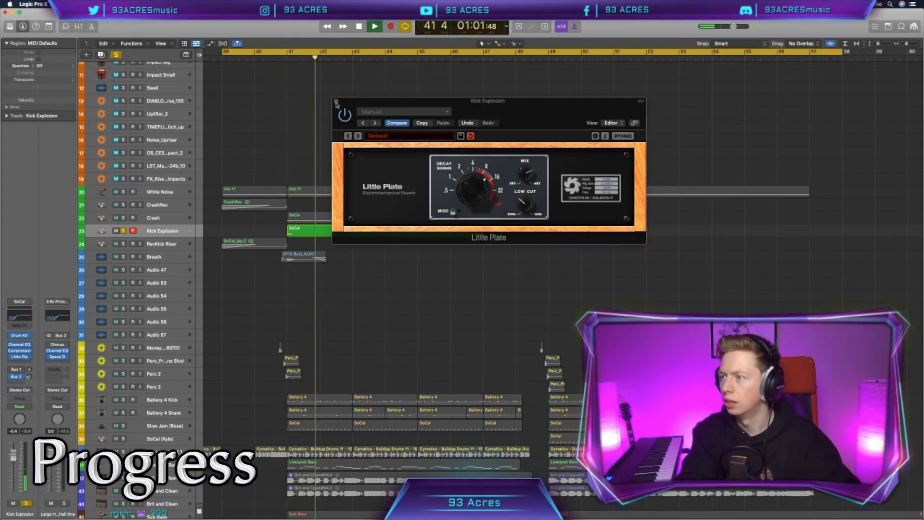
{"action": "left_click", "coordinate": [336, 101]}
{"action": "key", "text": "space"}
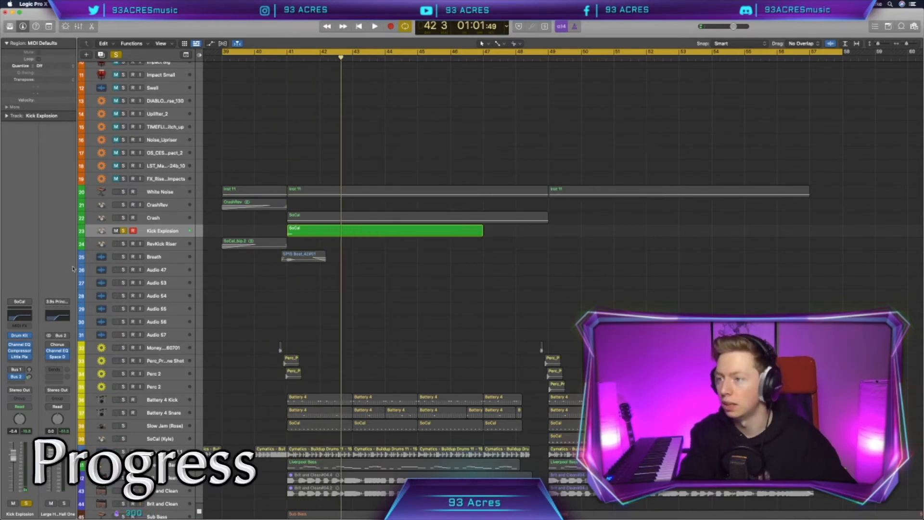
Step: Solo all effect tracks from Breath up to White Noise, play them together, and clear the solos
{"action": "left_click_drag", "start_coordinate": [123, 256], "coordinate": [124, 195]}
{"action": "key", "text": "space"}
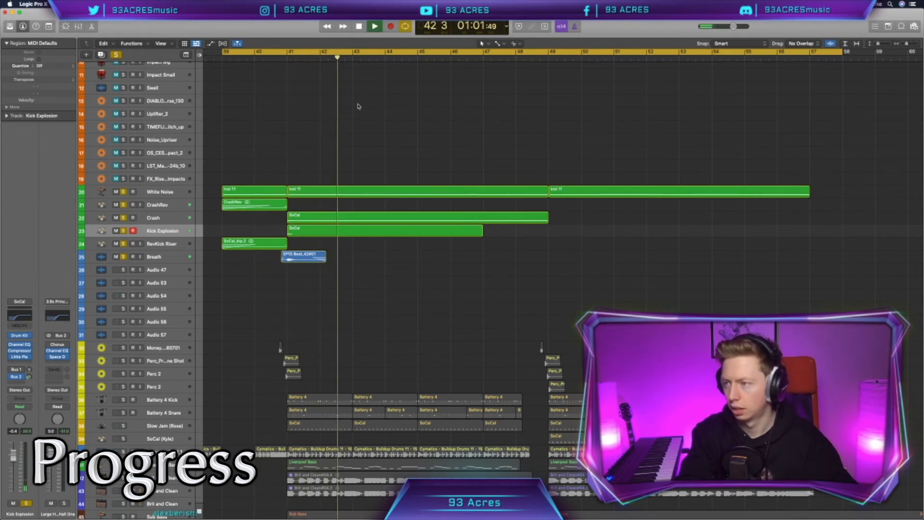
{"action": "key", "text": "space"}
{"action": "left_click", "coordinate": [115, 55]}
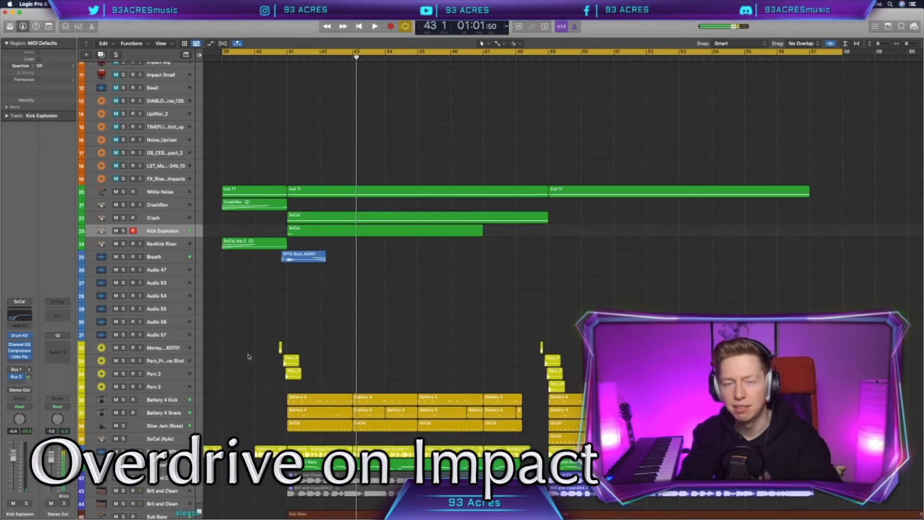
Step: Insert an Overdrive before Little Plate on the Kick Explosion track and raise its Drive
{"action": "left_click", "coordinate": [21, 357]}
{"action": "left_click", "coordinate": [20, 362]}
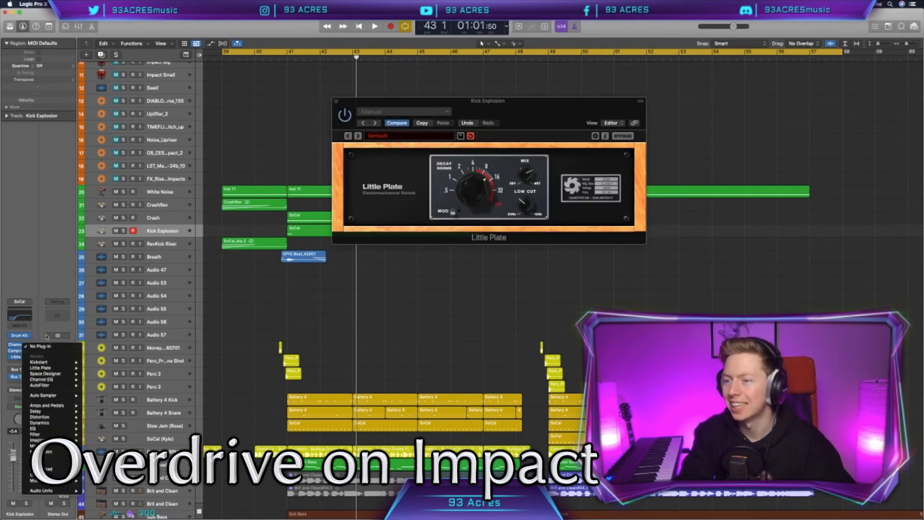
{"action": "mouse_move", "coordinate": [53, 416]}
{"action": "left_click", "coordinate": [114, 440]}
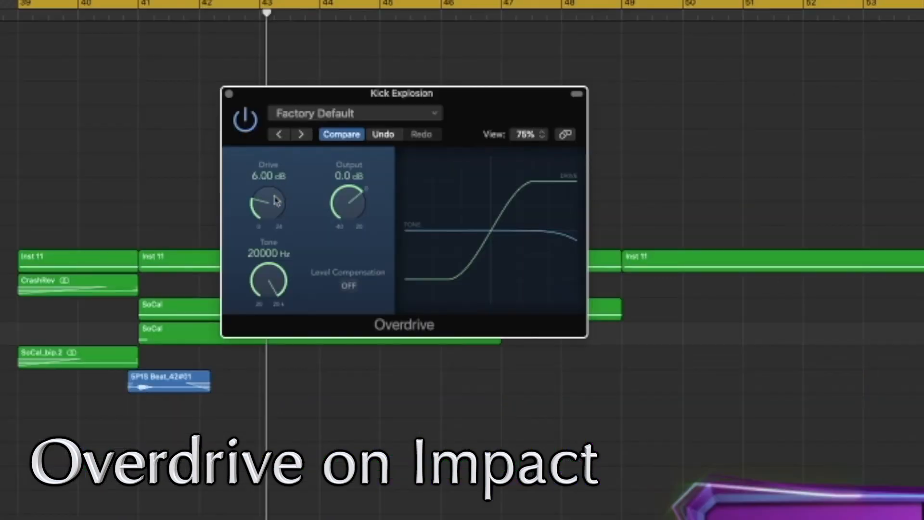
{"action": "left_click_drag", "start_coordinate": [367, 144], "coordinate": [367, 138]}
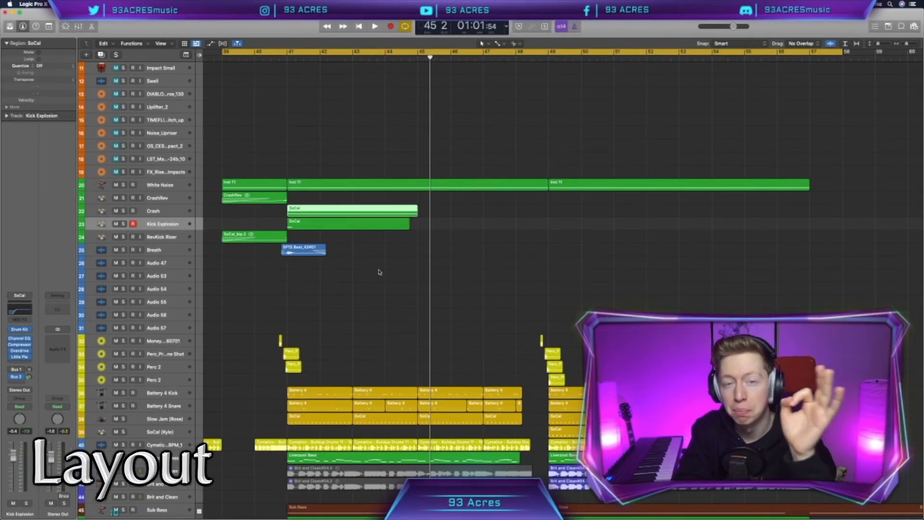
Step: Repeat the crash every four bars from bar 41, copy the other one-shot effects eight bars later, and play the layout
{"action": "mouse_move", "coordinate": [291, 60]}
{"action": "left_mouse_down"}
{"action": "mouse_move", "coordinate": [793, 63]}
{"action": "mouse_move", "coordinate": [290, 72]}
{"action": "left_mouse_up"}
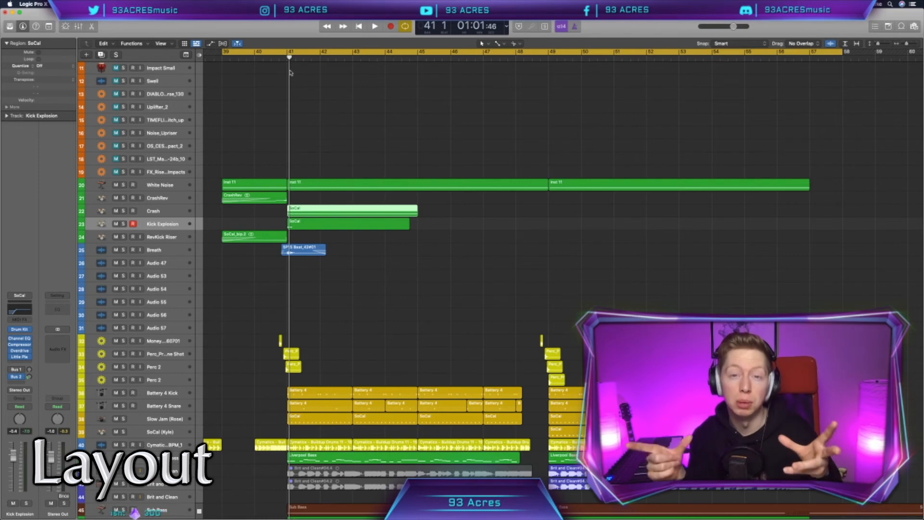
{"action": "left_click", "coordinate": [286, 58]}
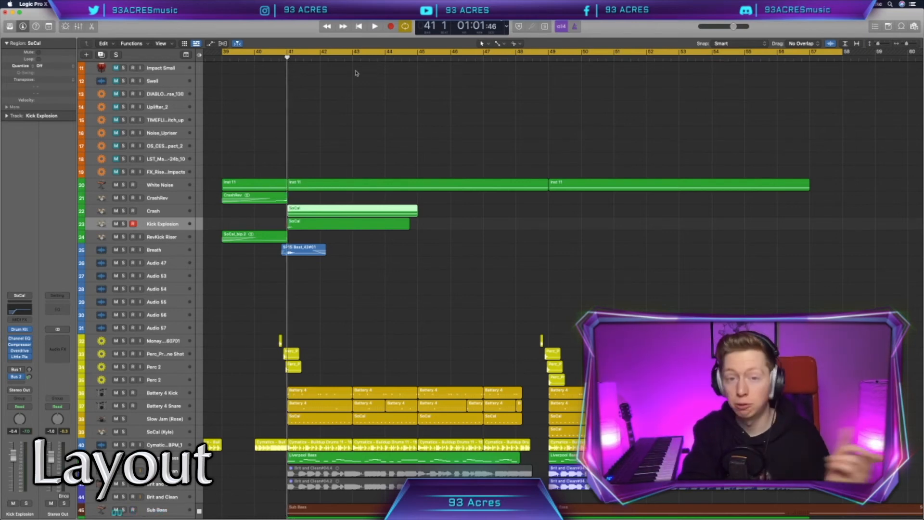
{"action": "left_click", "coordinate": [415, 58]}
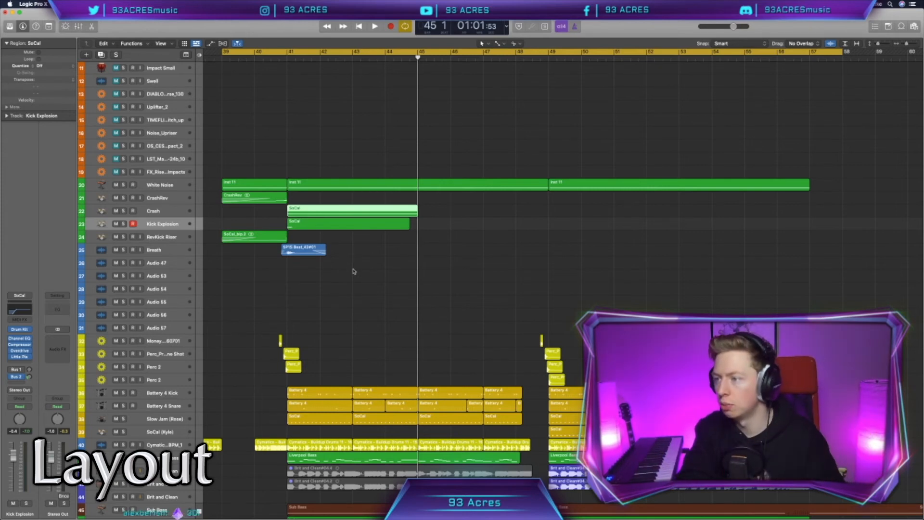
{"action": "left_click_drag", "start_coordinate": [344, 284], "coordinate": [262, 206]}
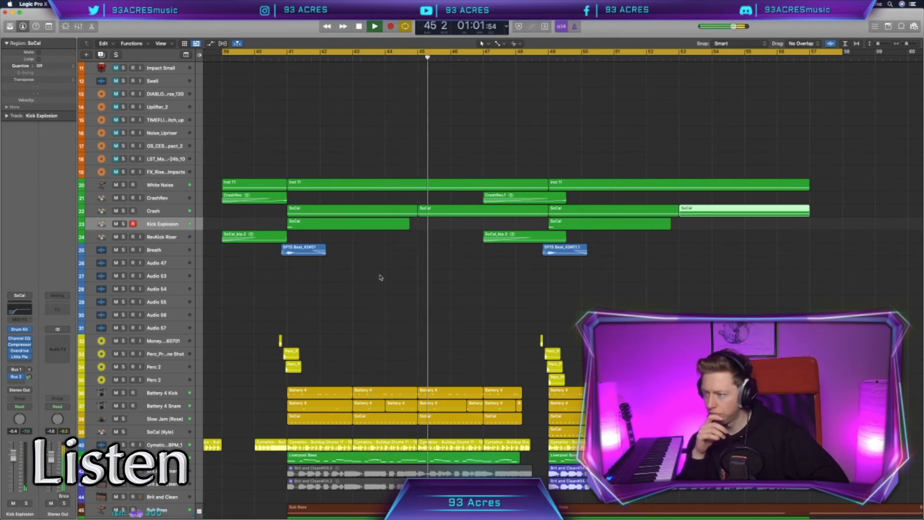
{"action": "key", "text": "space"}
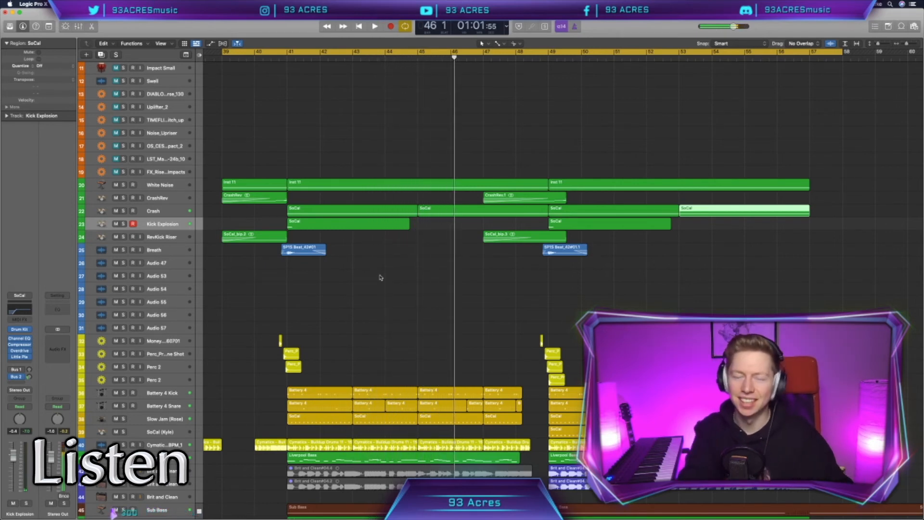
Step: Move the Cymatics Trap Impact region on the Impact Big track to bar 41 and copy it to bar 49
{"action": "scroll", "coordinate": [403, 306], "scroll_direction": "up", "scroll_amount": 3}
{"action": "scroll", "coordinate": [403, 306], "scroll_direction": "down", "scroll_amount": 4}
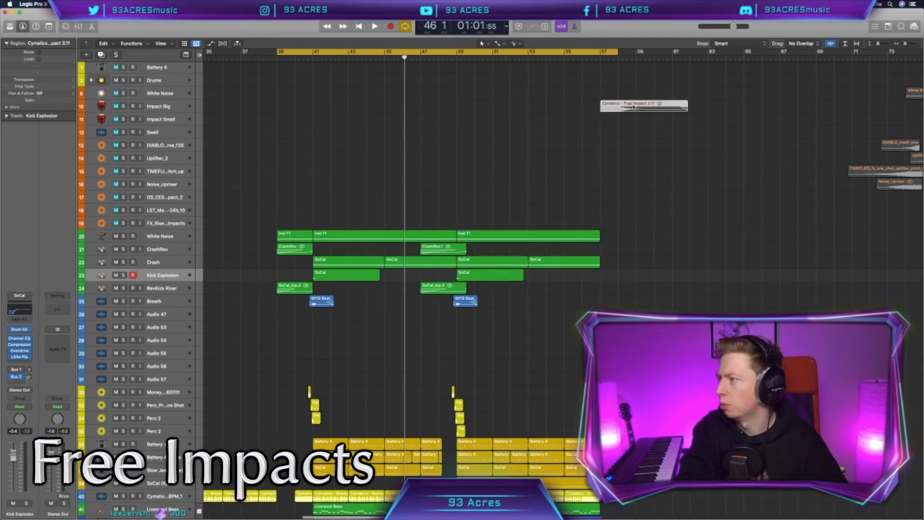
{"action": "left_click_drag", "start_coordinate": [627, 109], "coordinate": [344, 110]}
{"action": "left_click_drag", "start_coordinate": [345, 110], "coordinate": [487, 111]}
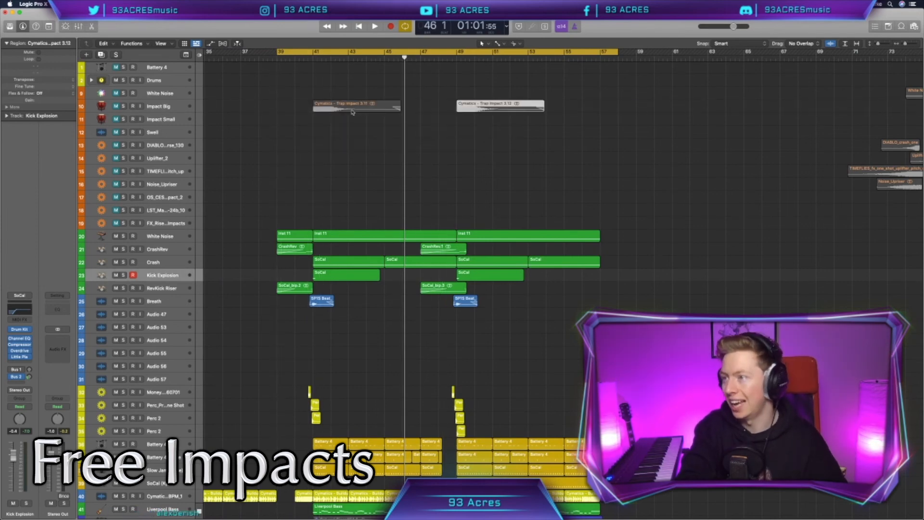
Step: Copy both Trap Impact regions to bars 45 and 53 on the Impact Small track and unmute the two impact tracks
{"action": "left_click", "coordinate": [182, 122]}
{"action": "left_click", "coordinate": [182, 108]}
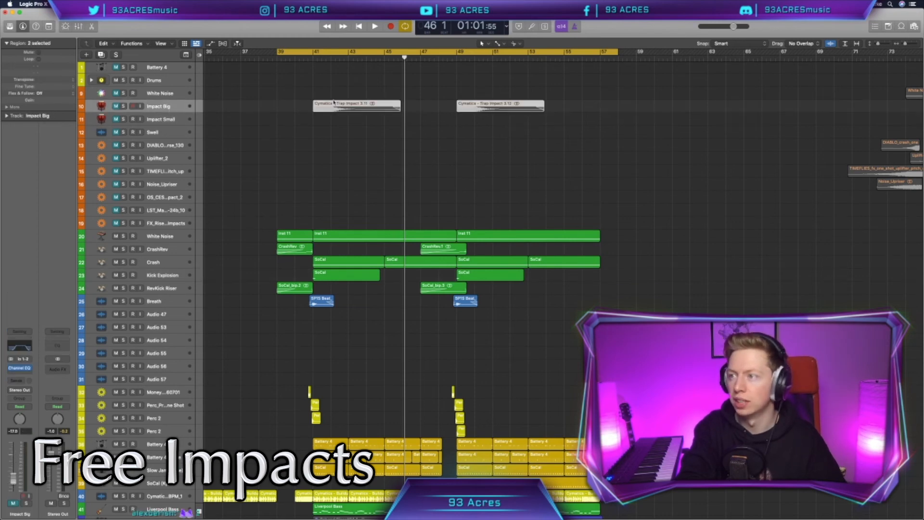
{"action": "left_click_drag", "start_coordinate": [366, 113], "coordinate": [407, 122]}
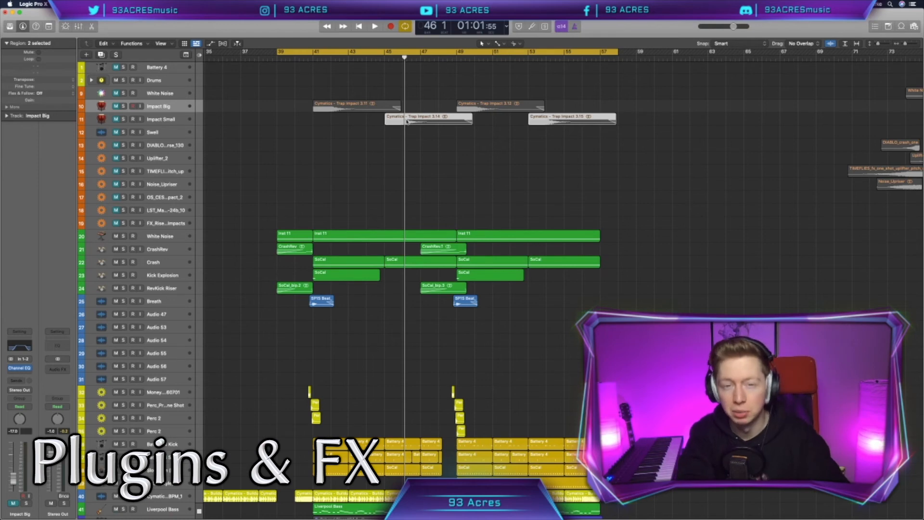
{"action": "left_click", "coordinate": [164, 122]}
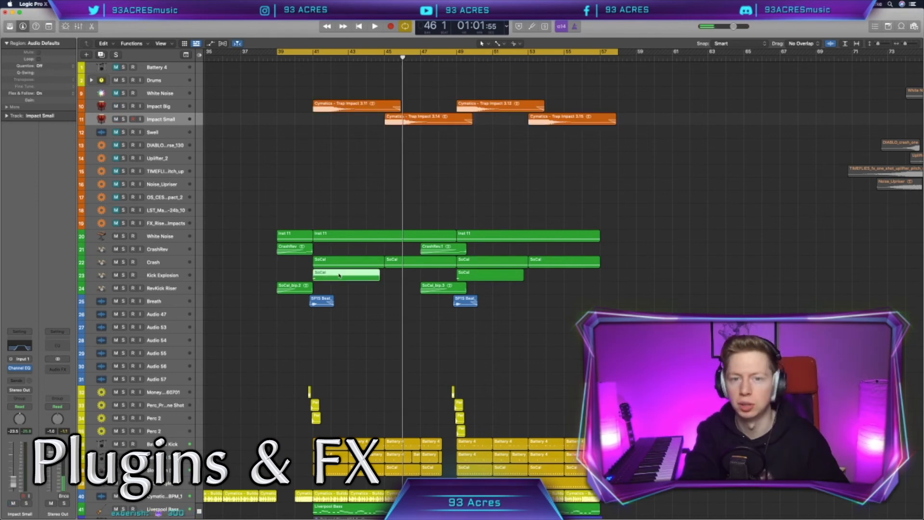
Step: Copy the Kick Explosion regions to bars 45 and 53 and open the Channel EQ of the Impact Small and Impact Big tracks
{"action": "left_click_drag", "start_coordinate": [339, 276], "coordinate": [412, 279]}
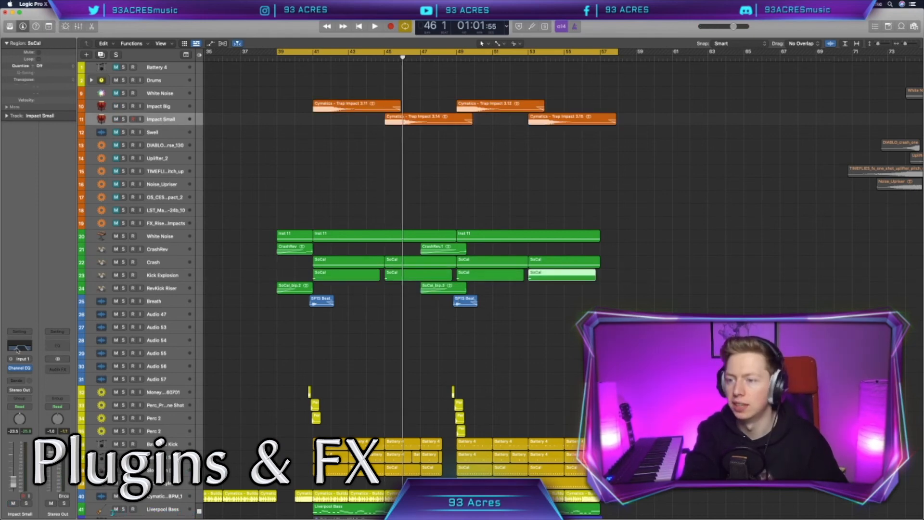
{"action": "left_click", "coordinate": [17, 347]}
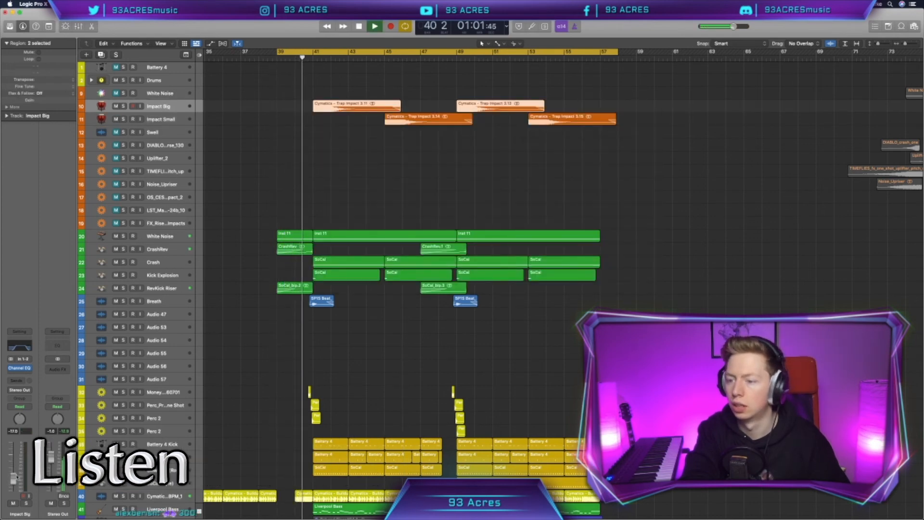
{"action": "left_click", "coordinate": [21, 346]}
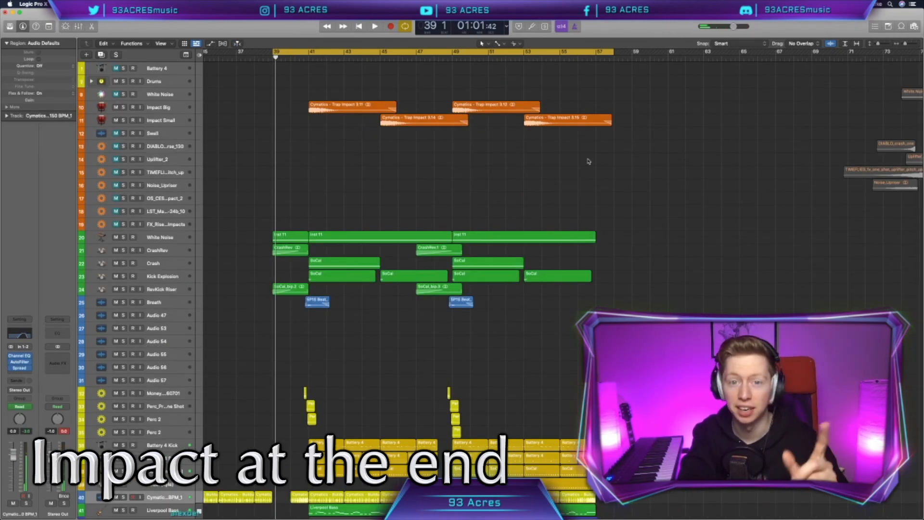
Step: Copy the Impact Big, Breath and other effect regions eight bars on for a final impact at bar 57, and turn off solo
{"action": "left_click_drag", "start_coordinate": [504, 106], "coordinate": [648, 106]}
{"action": "left_click_drag", "start_coordinate": [461, 301], "coordinate": [605, 304]}
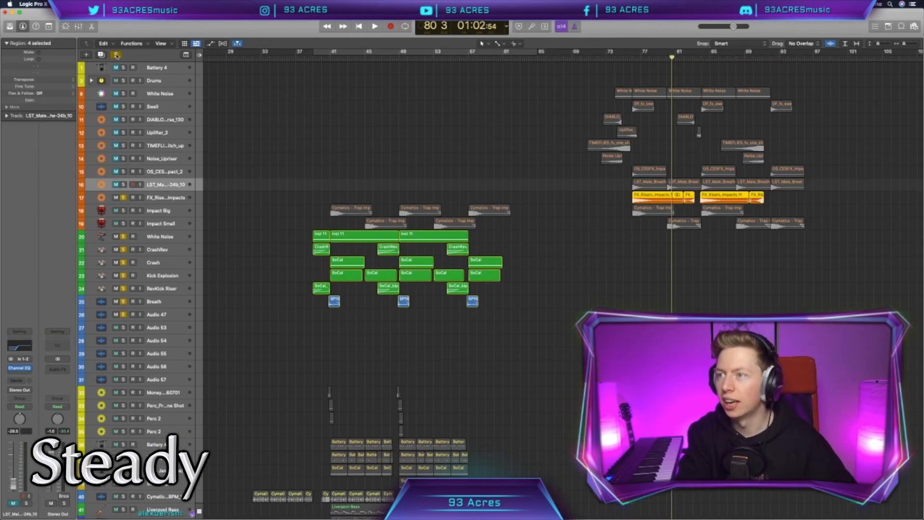
{"action": "left_click", "coordinate": [116, 55]}
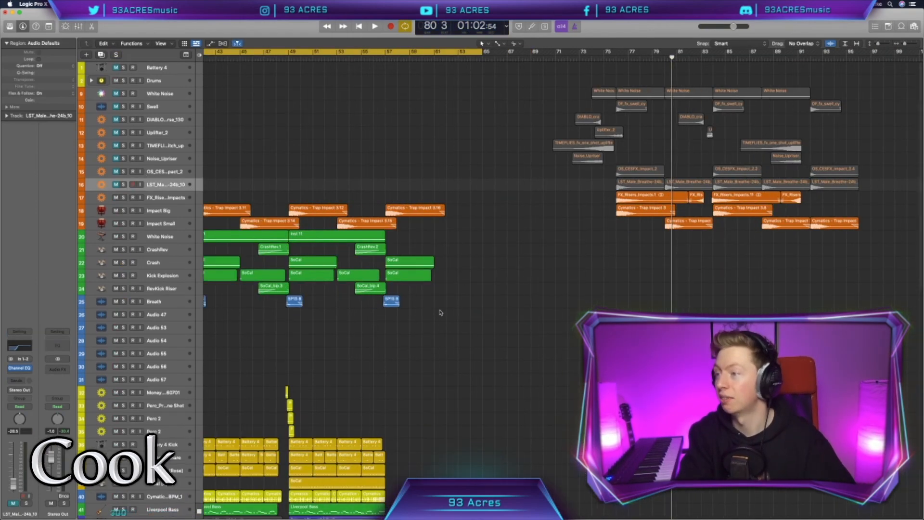